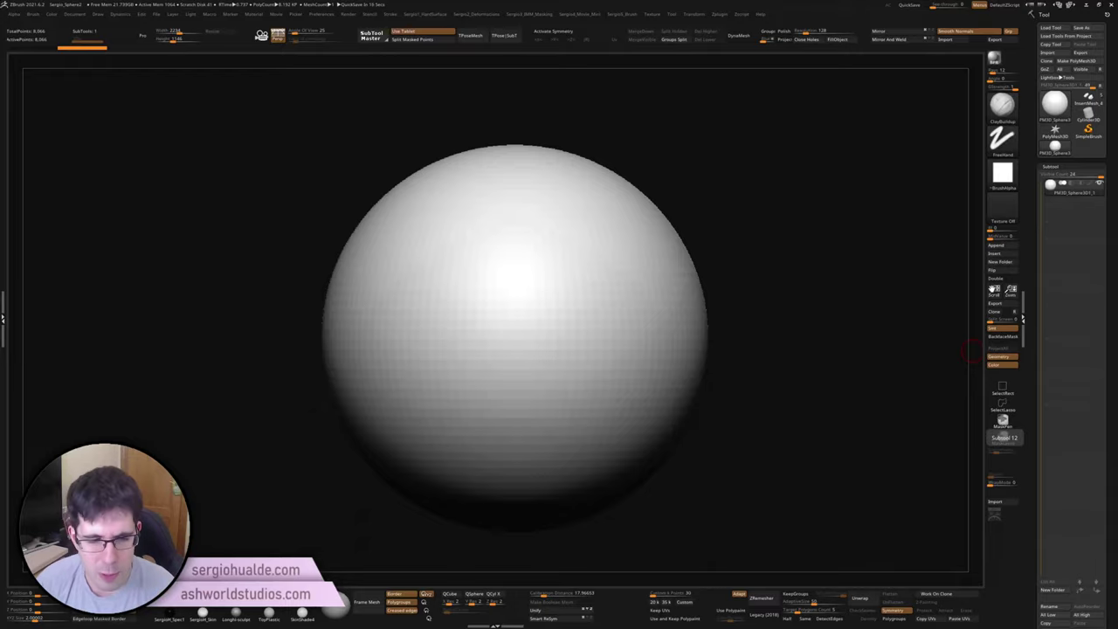
- Pan the sphere view and bring up the brush library with Quick Pick and 3D Sculpting Brushes
mouse_move(443, 242)
right_mouse_down("alt")
mouse_move(582, 323)
mouse_move(552, 332)
right_mouse_up("alt")
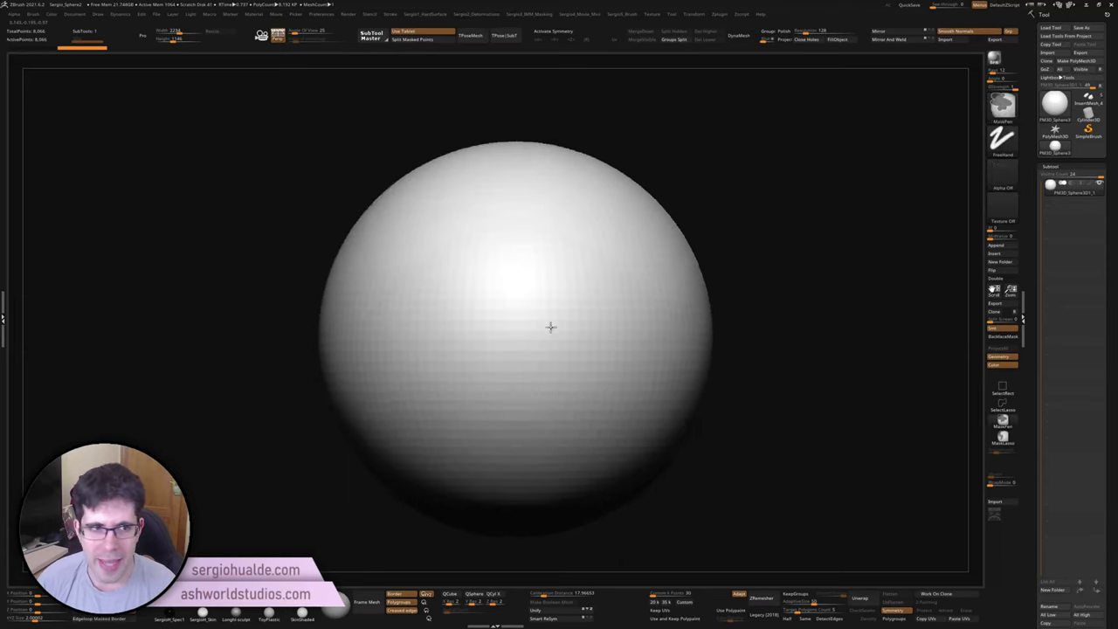
left_click(1002, 104)
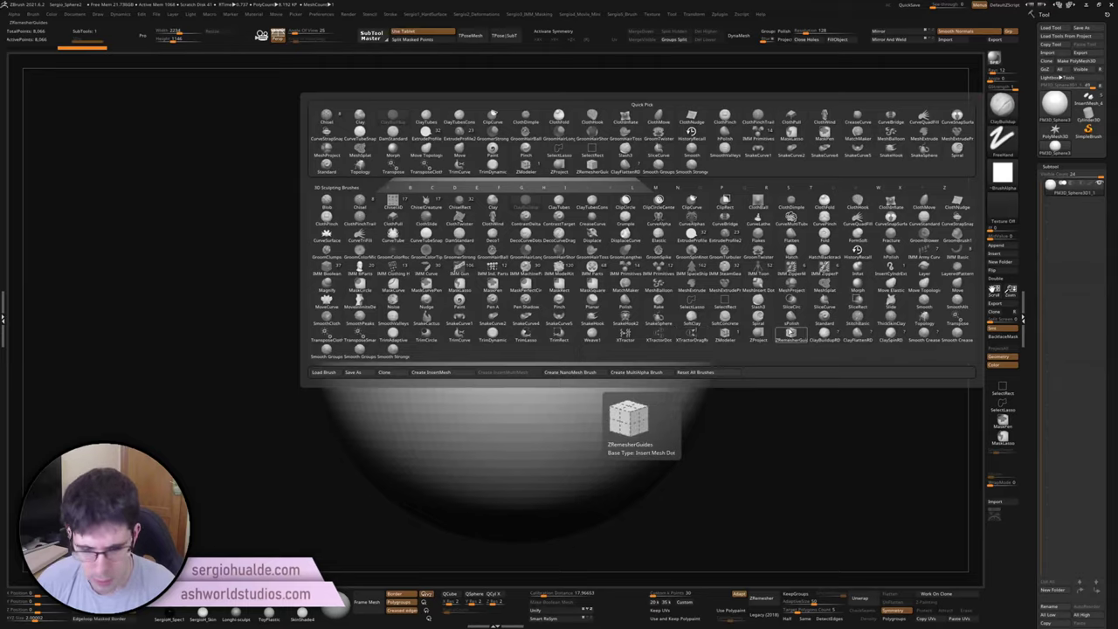
- Filter the brush library to E brushes and make ExtrudeProfile active
key("e")
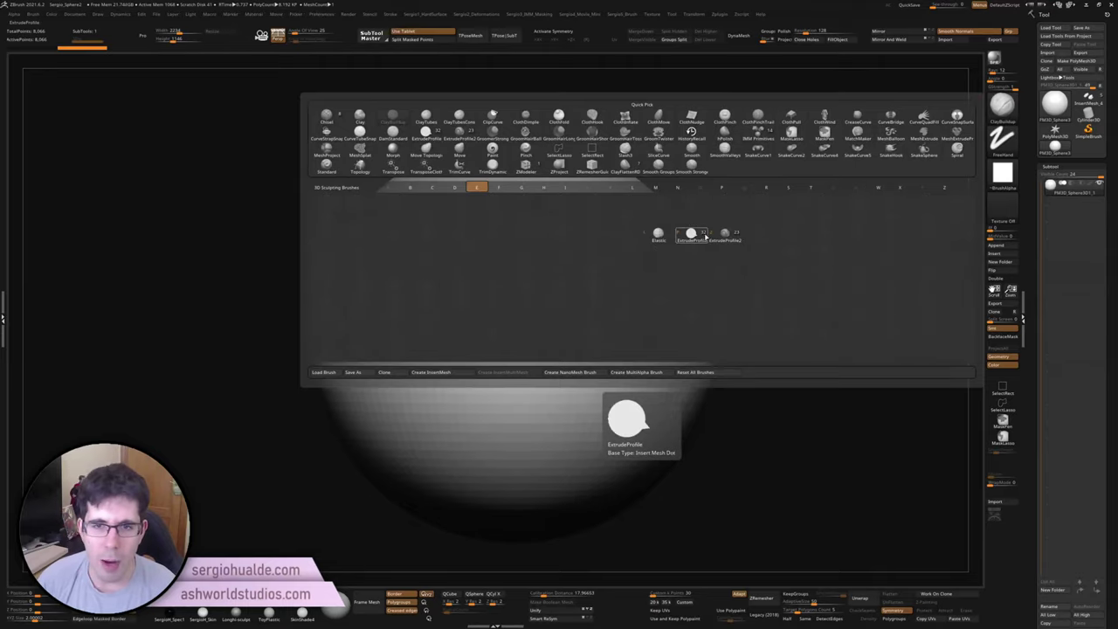
left_click(691, 234)
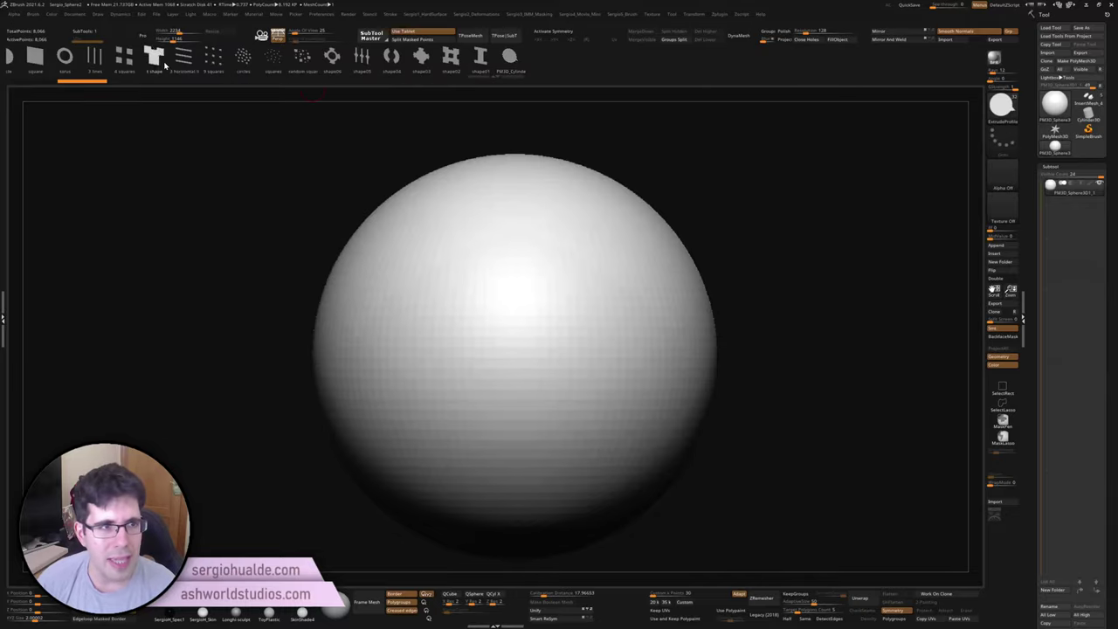
scroll(349, 58, "up", 5)
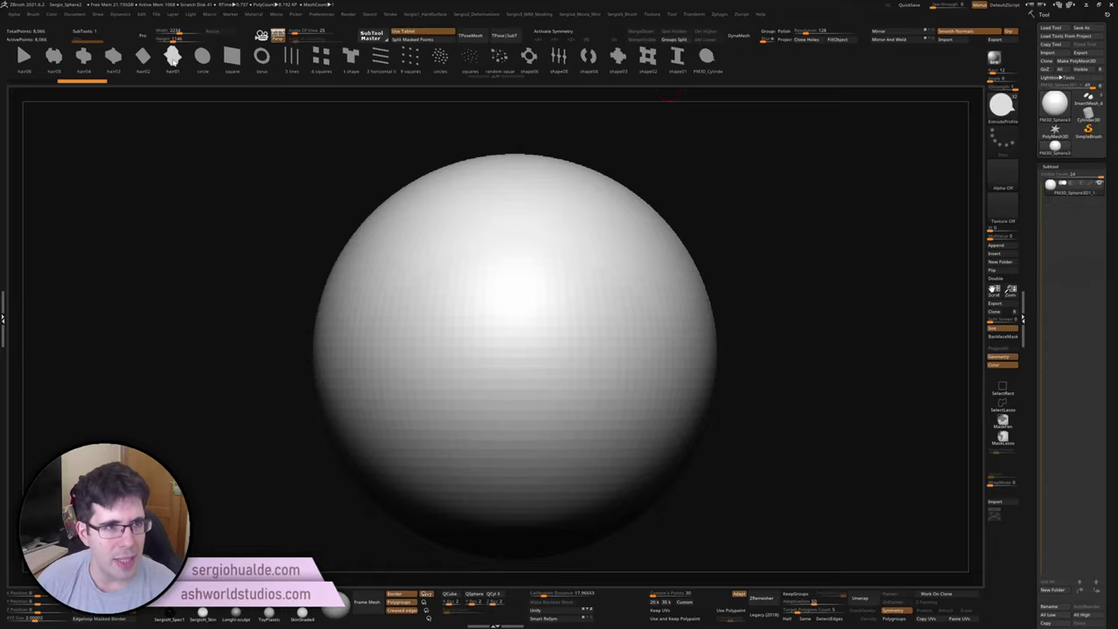
right_click_drag(650, 234, 537, 288, "ctrl")
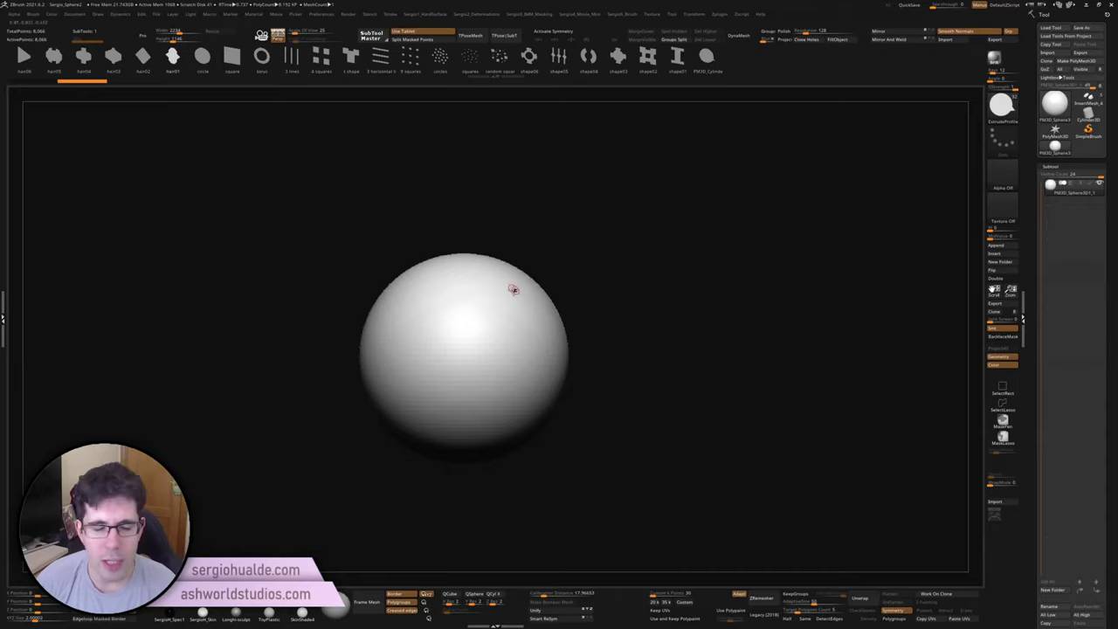
left_click_drag(771, 218, 957, 438)
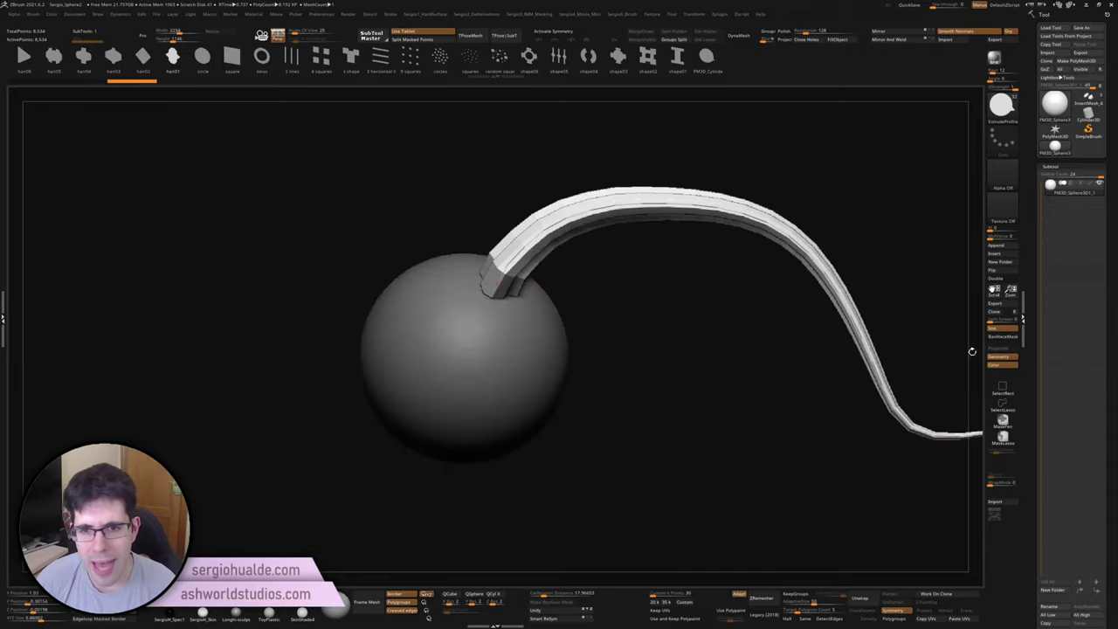
mouse_move(582, 242)
right_mouse_down()
mouse_move(512, 212)
mouse_move(529, 295)
mouse_move(217, 107)
right_mouse_up()
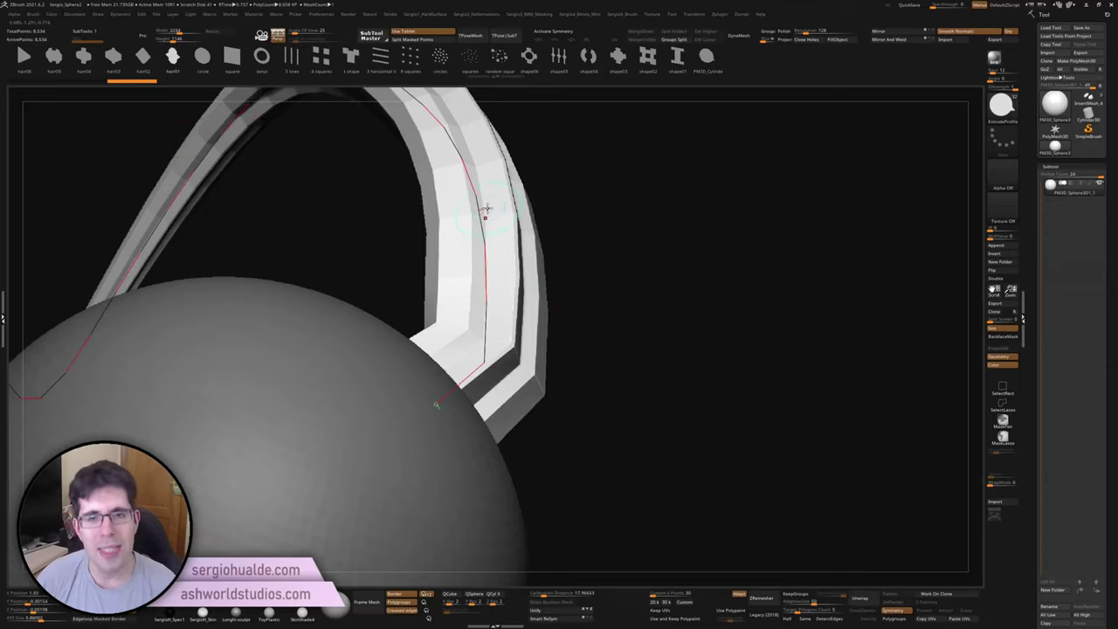
mouse_move(484, 212)
right_mouse_down()
mouse_move(735, 297)
mouse_move(778, 324)
mouse_move(664, 280)
mouse_move(652, 262)
mouse_move(711, 305)
mouse_move(696, 298)
right_mouse_up()
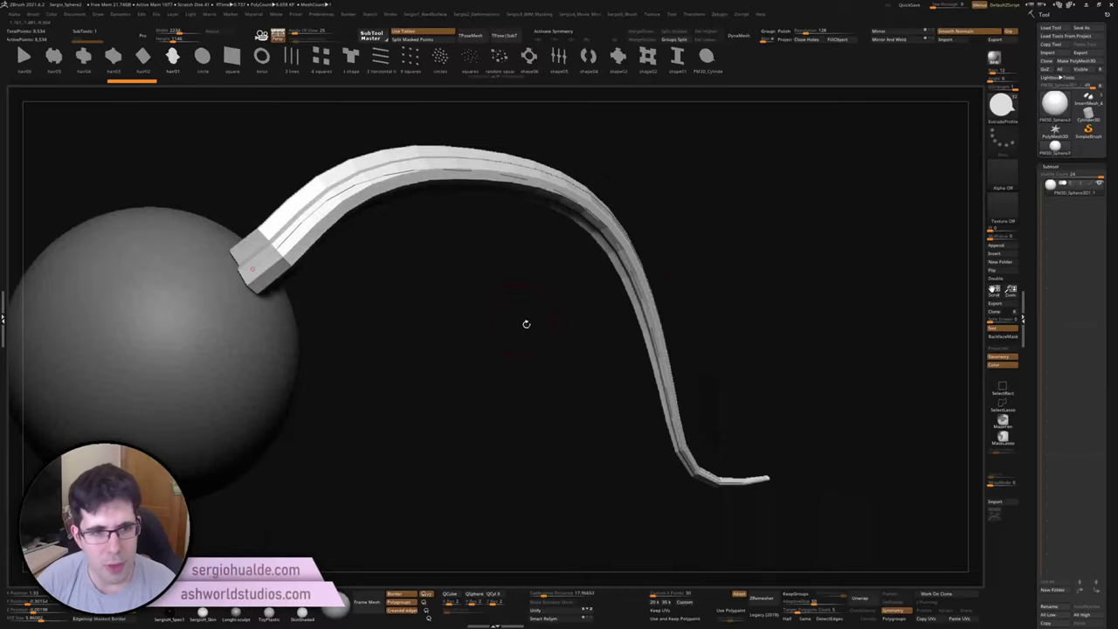
mouse_move(526, 324)
right_mouse_down()
mouse_move(519, 341)
mouse_move(537, 324)
mouse_move(524, 300)
mouse_move(508, 307)
right_mouse_up()
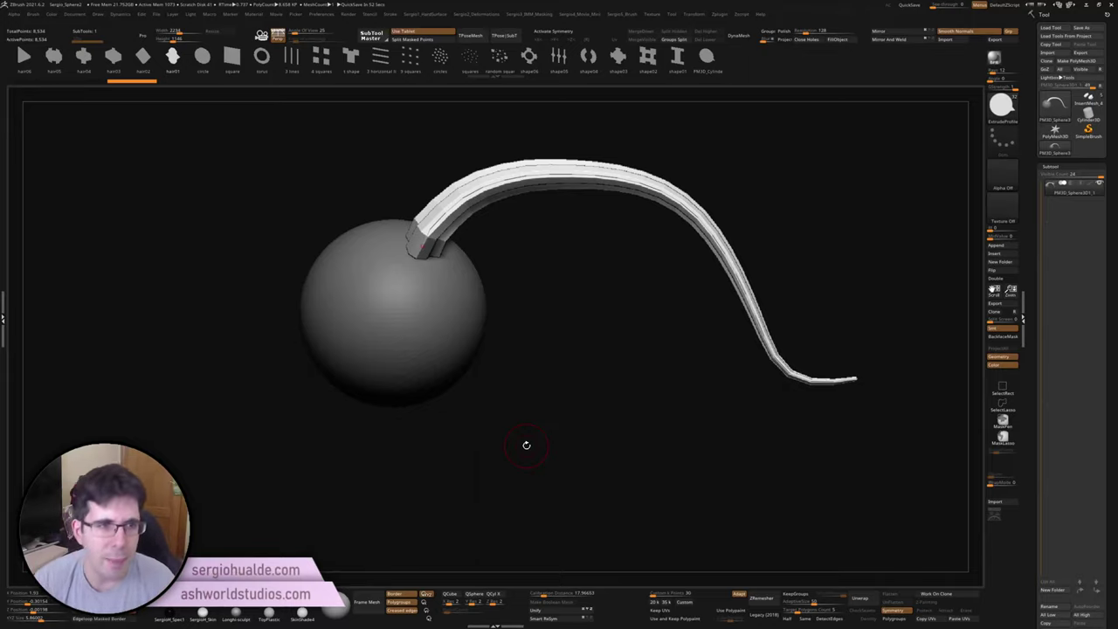
scroll(502, 284, "up", 3)
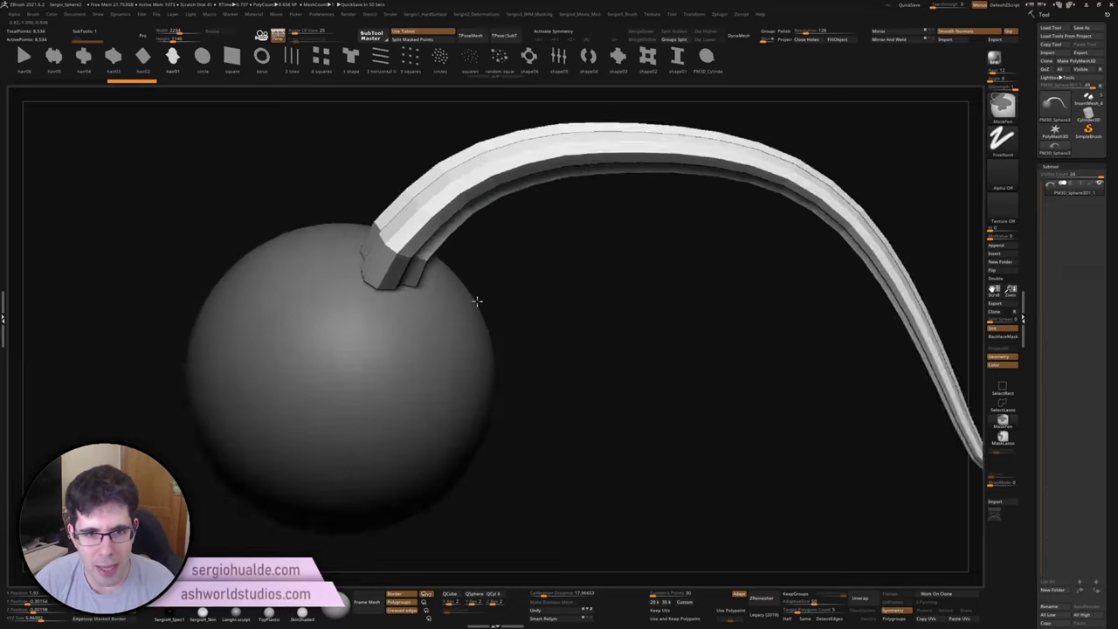
scroll(431, 281, "up", 1)
scroll(431, 281, "up", 1)
scroll(495, 279, "down", 3)
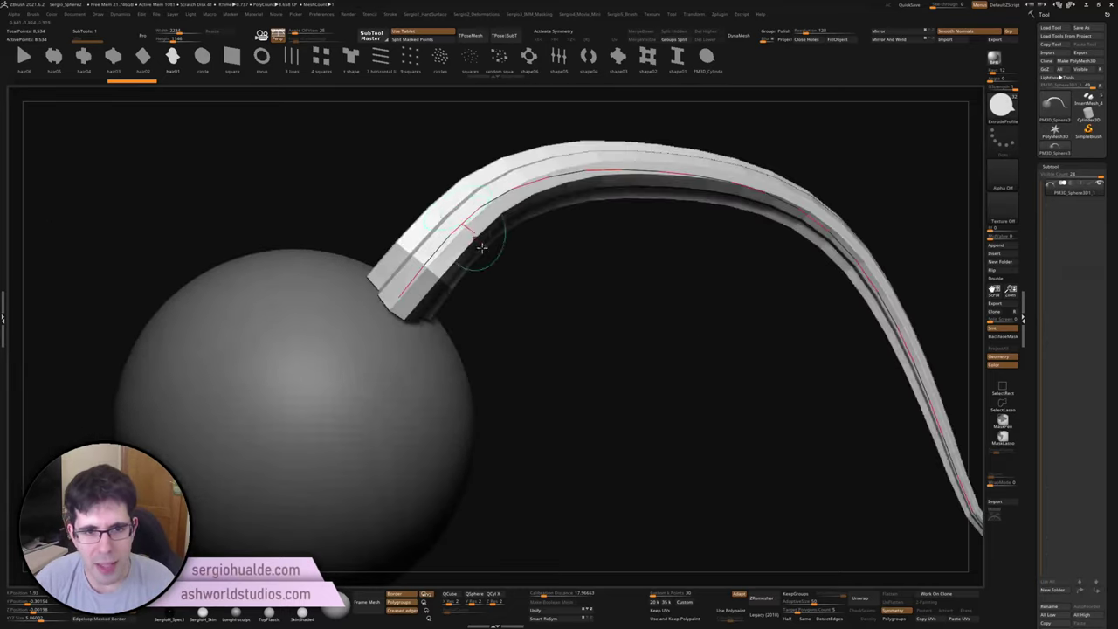
scroll(492, 237, "down", 2)
key("ctrl+z")
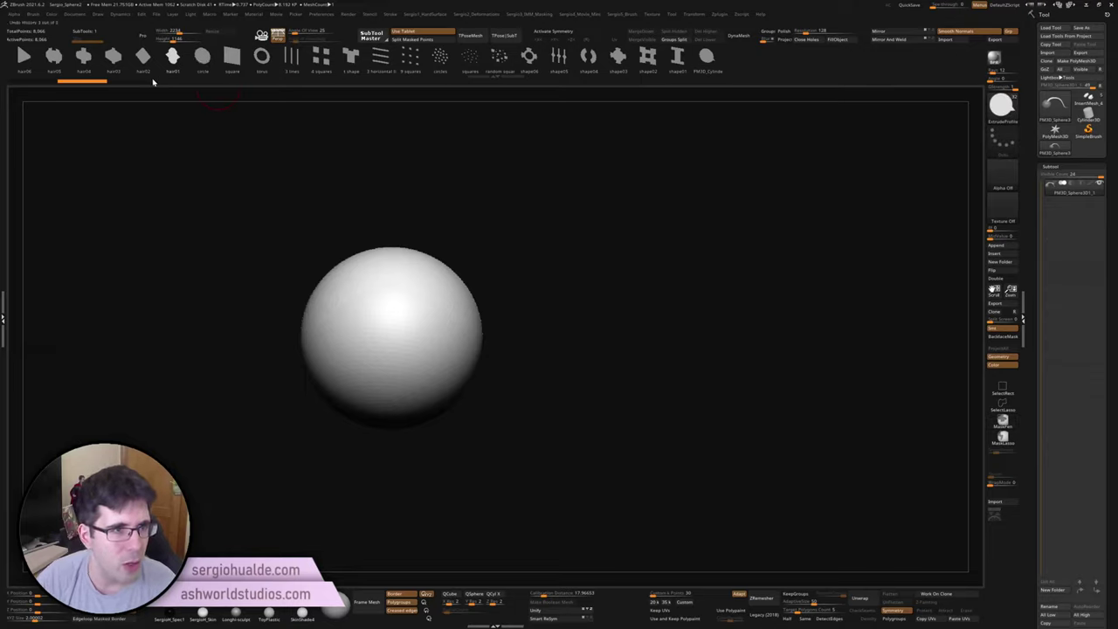
key("ctrl")
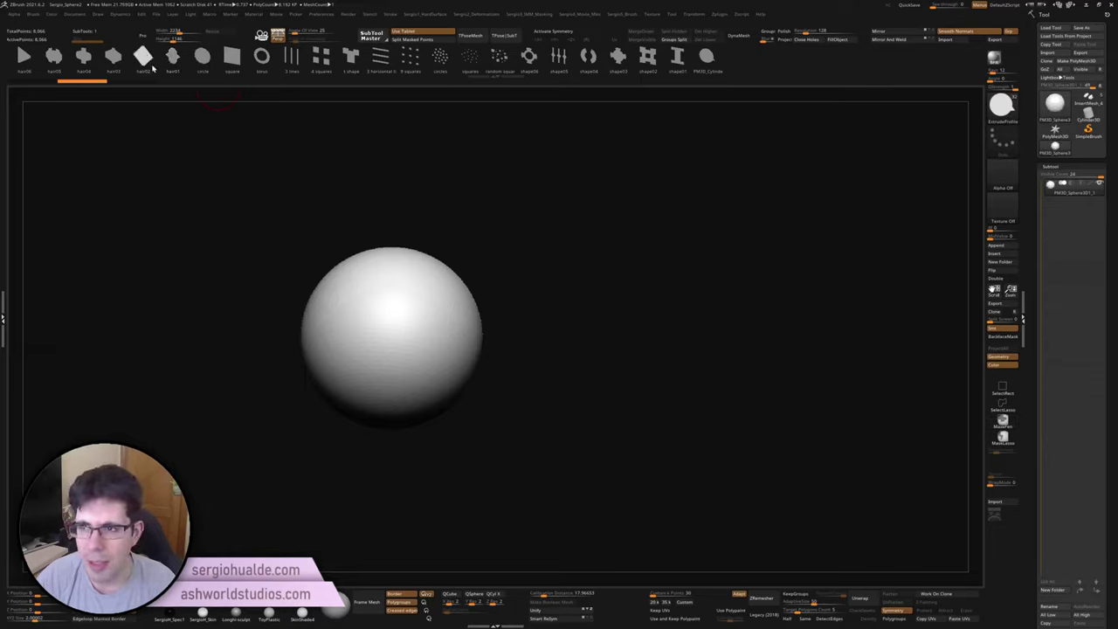
key("2")
mouse_move(499, 405)
left_mouse_down("alt")
mouse_move(489, 162)
mouse_move(490, 377)
mouse_move(507, 305)
mouse_move(464, 309)
mouse_move(542, 303)
mouse_move(464, 334)
mouse_move(457, 284)
mouse_move(389, 159)
left_mouse_up("alt")
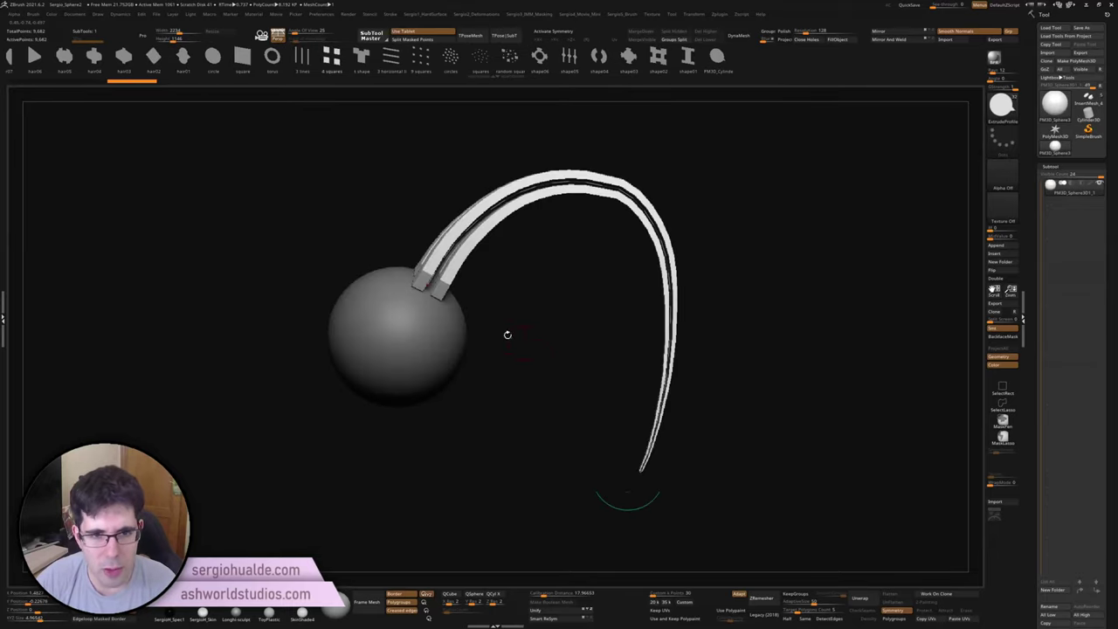
mouse_move(507, 335)
left_mouse_down()
mouse_move(486, 280)
mouse_move(464, 104)
left_mouse_up()
key("f")
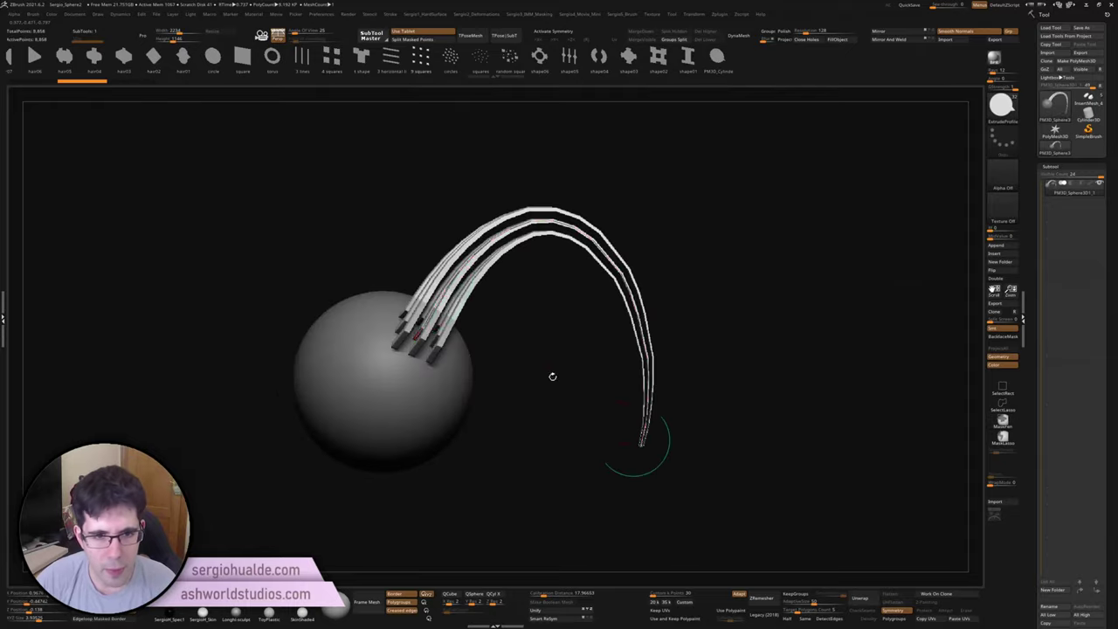
mouse_move(487, 304)
left_mouse_down()
mouse_move(482, 333)
mouse_move(525, 350)
left_mouse_up()
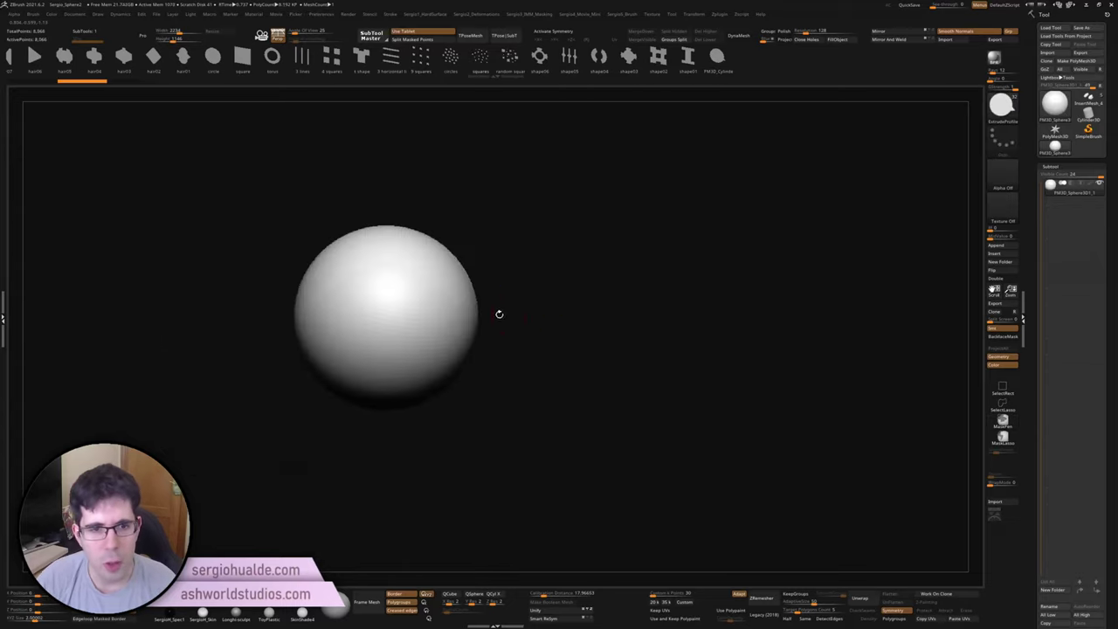
- Draw a test multi-strand hair strip off the sphere and zoom in on it
left_click_drag(459, 280, 487, 100, "alt")
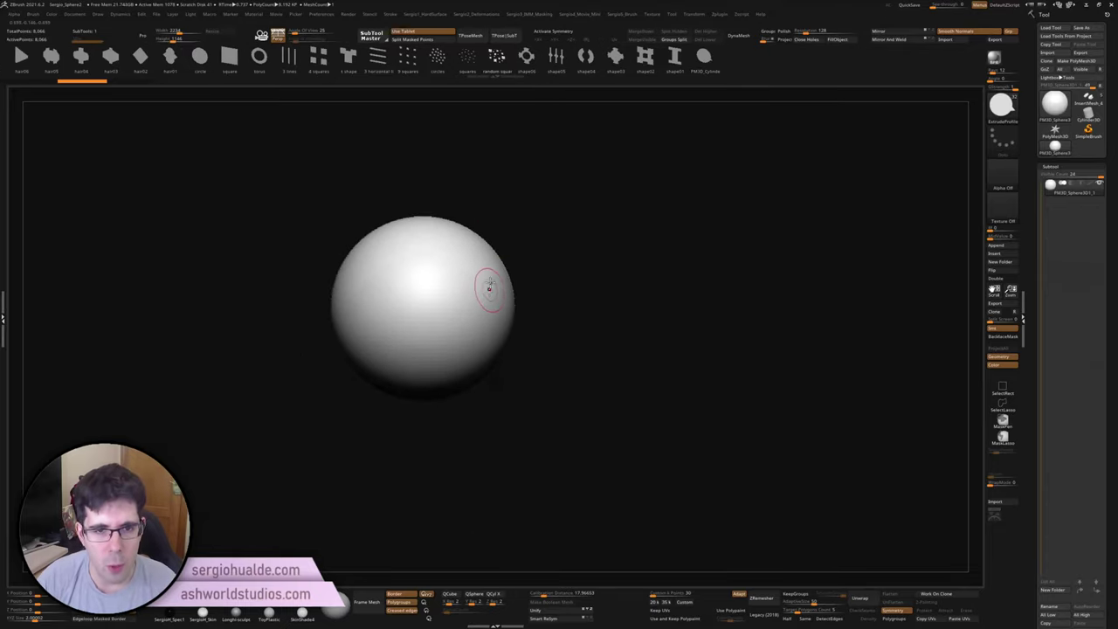
mouse_move(717, 441)
left_mouse_down()
mouse_move(724, 424)
mouse_move(743, 440)
left_mouse_up()
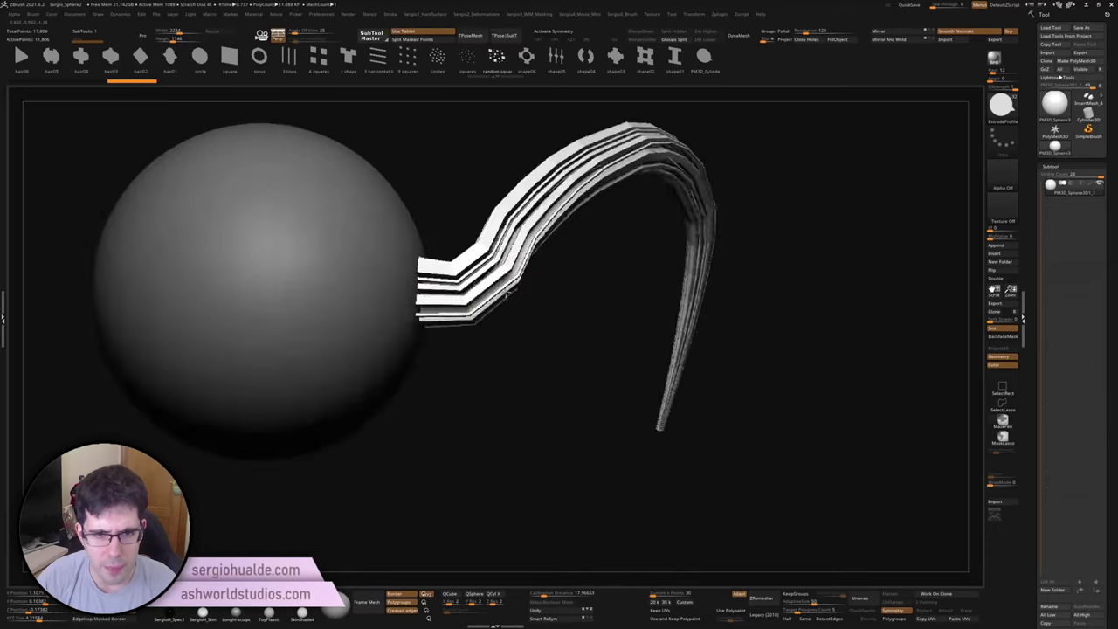
mouse_move(485, 228)
left_mouse_down("alt")
mouse_move(503, 270)
mouse_move(549, 271)
mouse_move(352, 310)
left_mouse_up("alt")
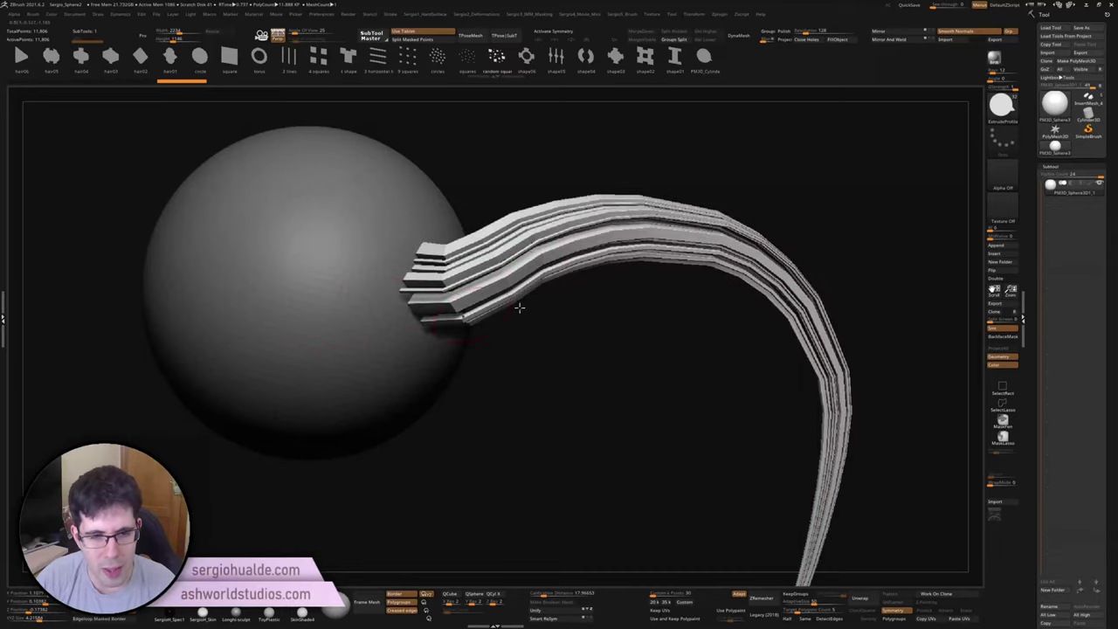
- Reshape the test strands with the Move Topological brush, then clear them off the sphere
key("b")
key("m")
key("t")
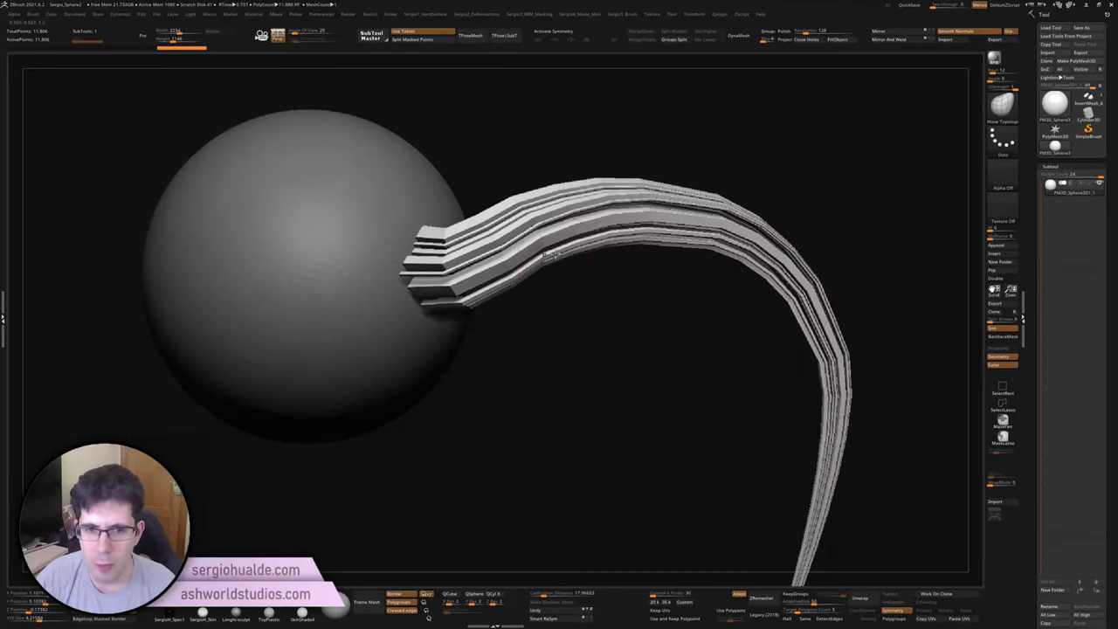
mouse_move(552, 271)
left_mouse_down()
mouse_move(513, 283)
mouse_move(457, 240)
mouse_move(455, 223)
left_mouse_up()
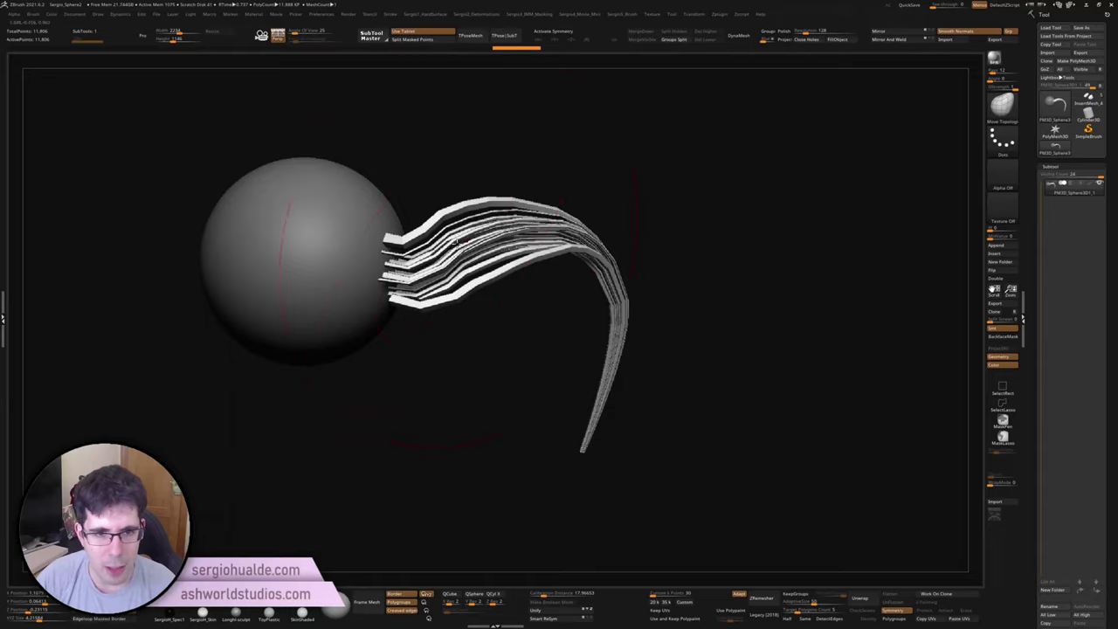
mouse_move(447, 249)
left_mouse_down()
mouse_move(519, 282)
mouse_move(476, 252)
left_mouse_up()
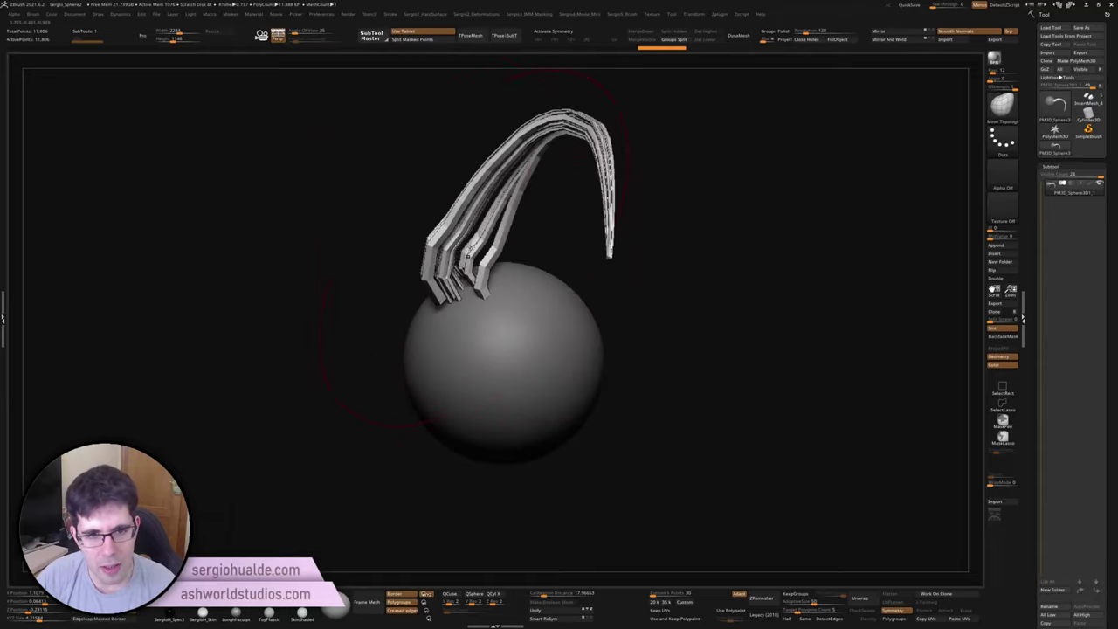
mouse_move(477, 256)
left_mouse_down()
mouse_move(486, 247)
mouse_move(480, 290)
left_mouse_up()
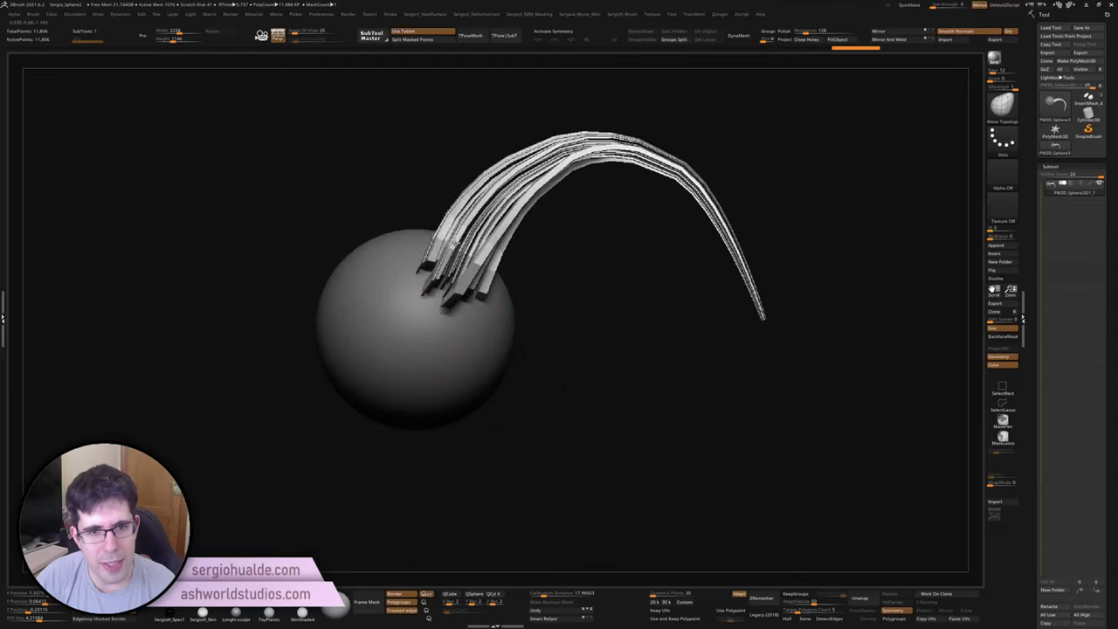
mouse_move(442, 236)
left_mouse_down()
mouse_move(541, 207)
mouse_move(497, 295)
mouse_move(591, 274)
mouse_move(555, 282)
left_mouse_up()
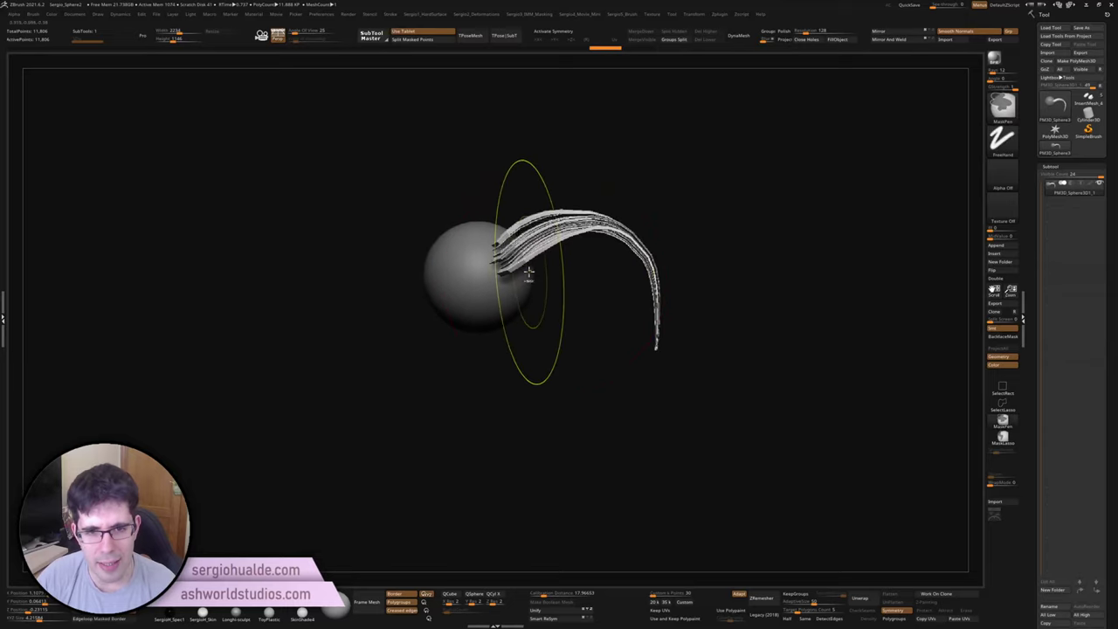
left_click(529, 274, "ctrl+shift")
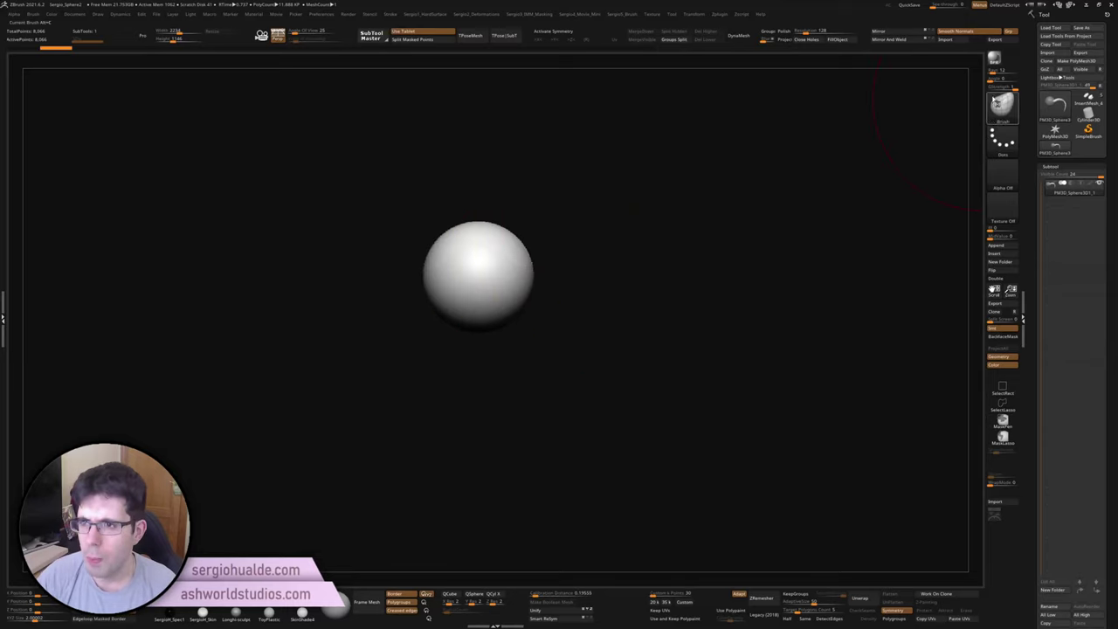
- Select the ExtrudeProfile brush and extrude curved profile strands out of the sphere
key("b")
left_click(678, 245)
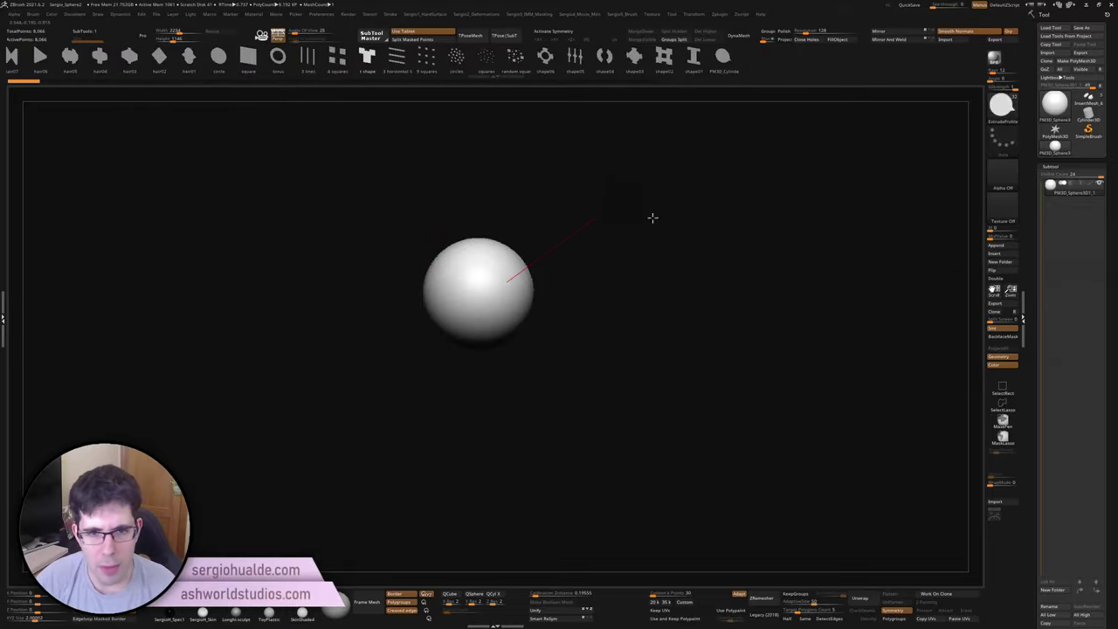
left_click_drag(652, 217, 520, 276)
key("ctrl+z")
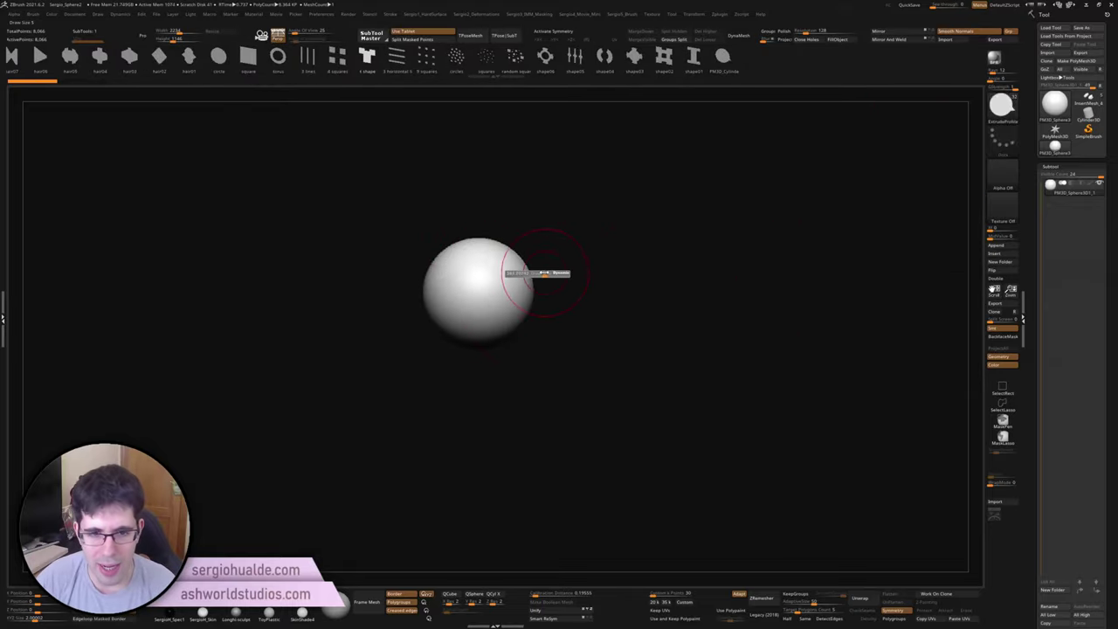
left_click_drag(708, 291, 874, 362)
mouse_move(587, 305)
left_mouse_down()
mouse_move(575, 325)
mouse_move(541, 288)
left_mouse_up()
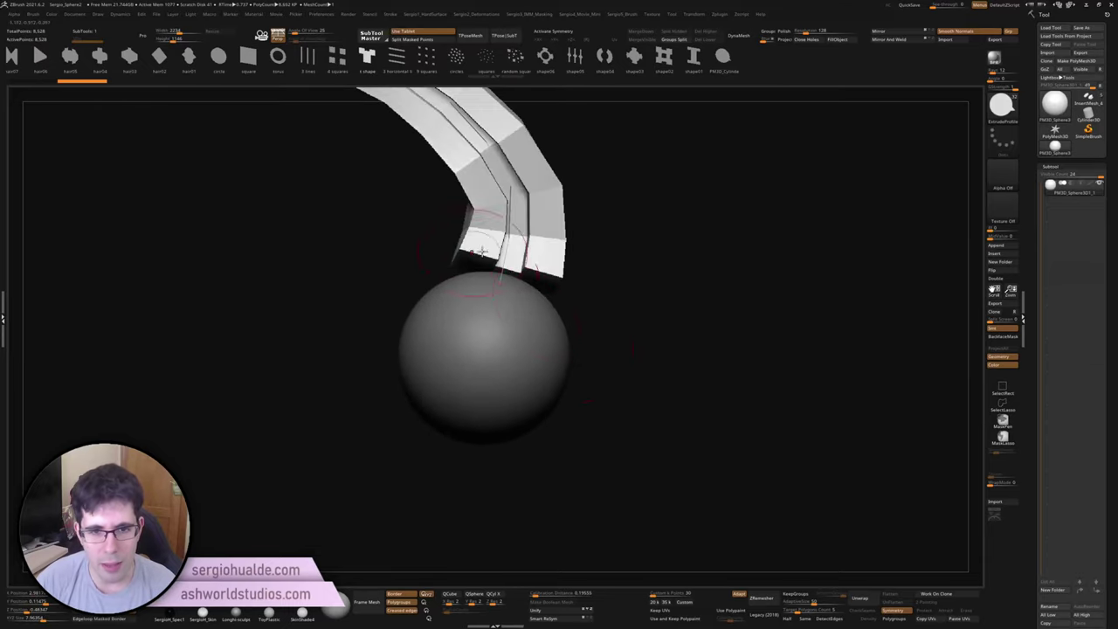
mouse_move(479, 114)
left_mouse_down()
mouse_move(560, 265)
mouse_move(571, 250)
left_mouse_up()
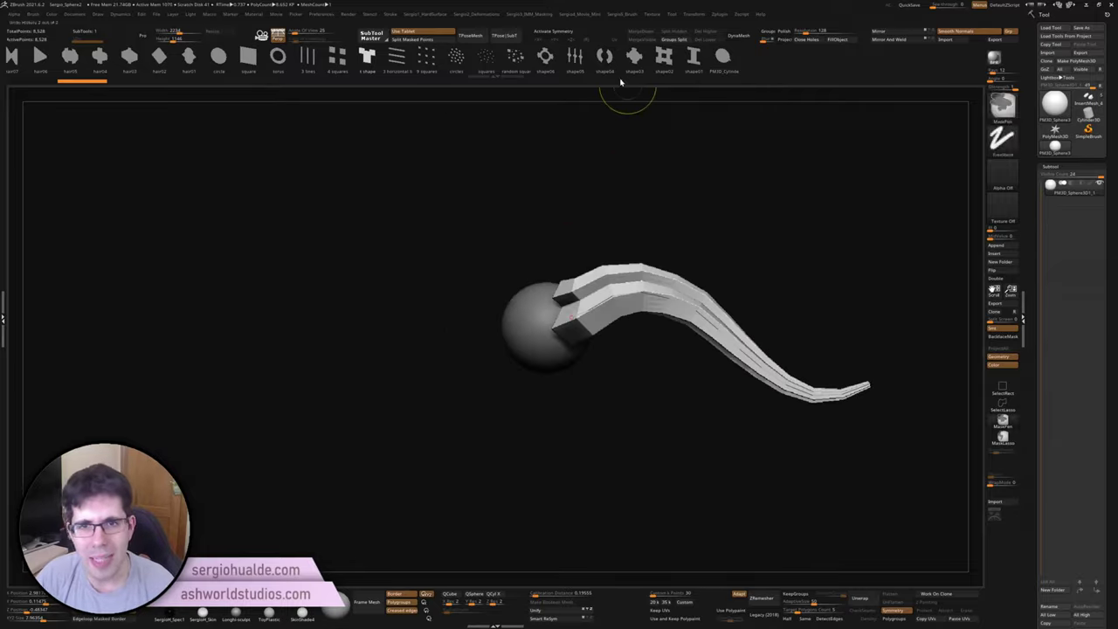
- Try a different profile shape on a bent strand, then undo it
left_click(604, 56)
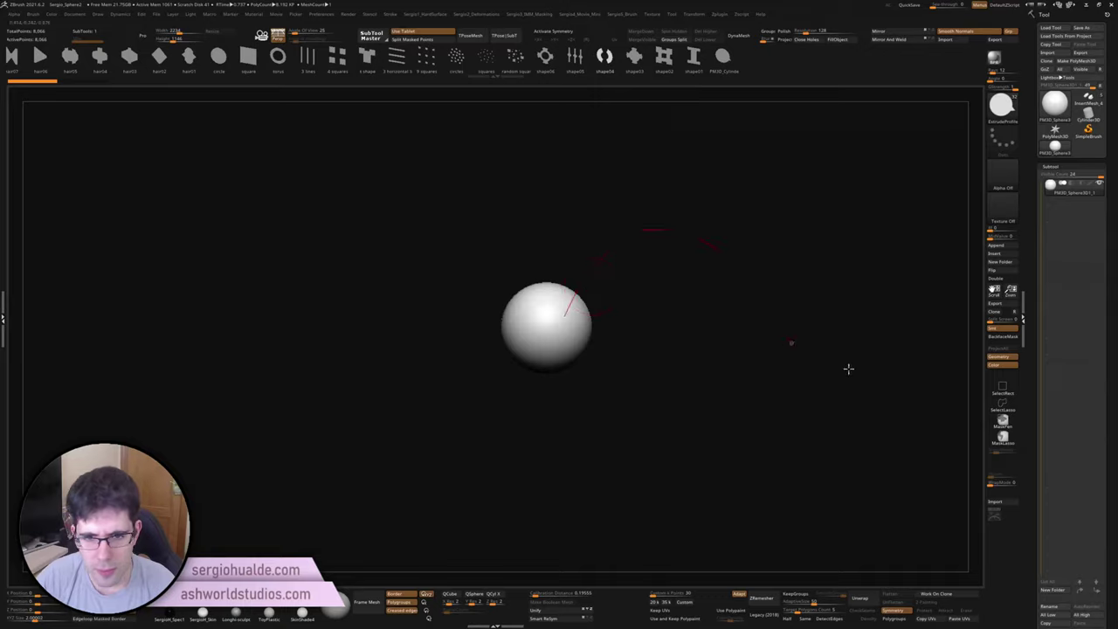
mouse_move(848, 369)
left_mouse_down()
mouse_move(882, 325)
mouse_move(628, 319)
mouse_move(576, 355)
left_mouse_up()
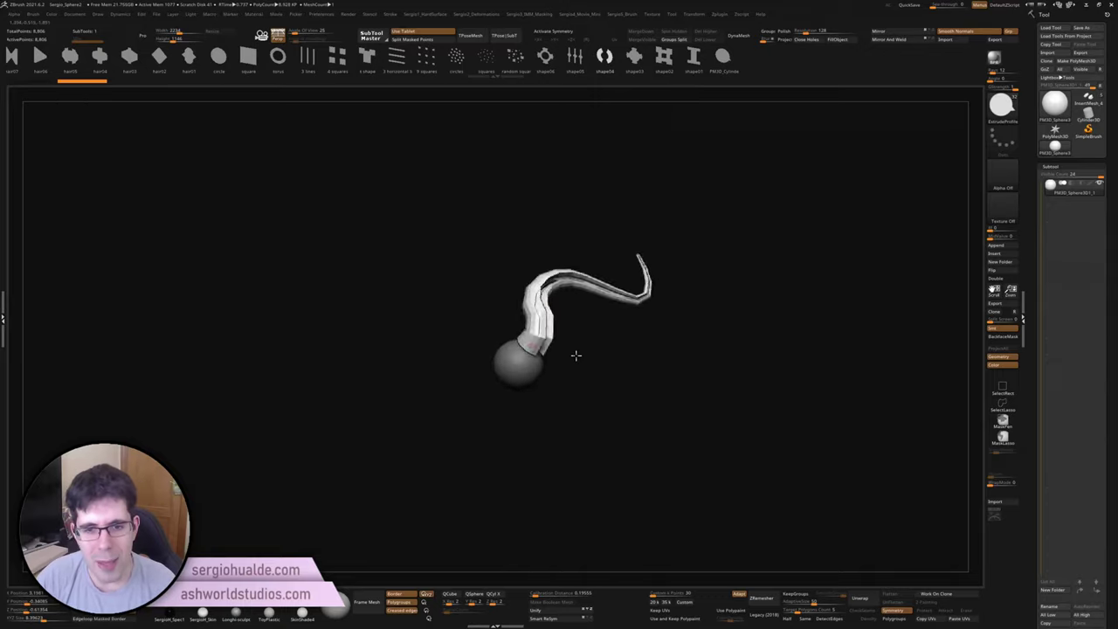
key("ctrl+z")
- Append a Cylinder3D as a new subtool and make it the active subtool
key("f")
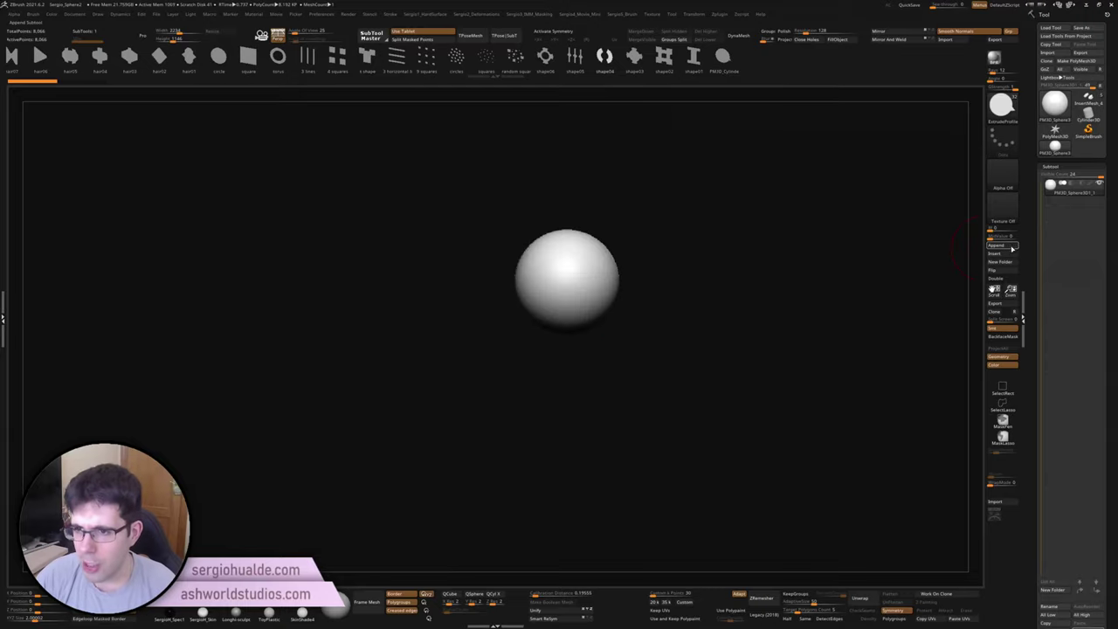
left_click(1013, 249)
left_click(932, 264)
left_click(1011, 247)
left_click(761, 286)
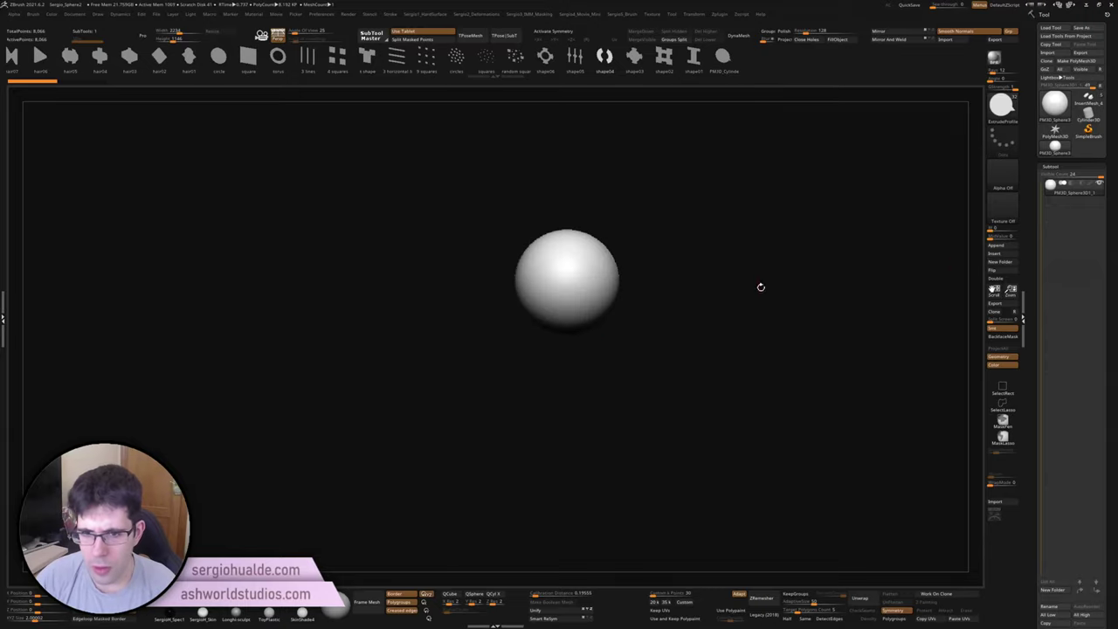
left_click(1006, 248)
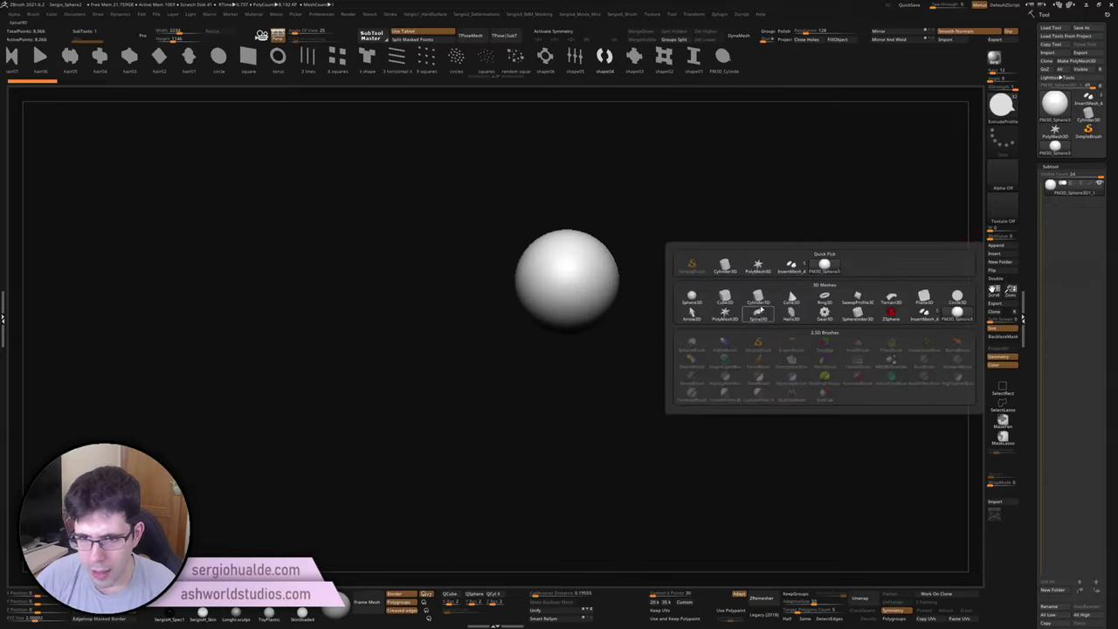
left_click(759, 296)
left_click(1059, 210)
- Hide everything but the cylinder's flat cap, zoom in, and switch to ZModeler
mouse_move(577, 367)
left_mouse_down()
mouse_move(583, 226)
mouse_move(547, 254)
left_mouse_up()
mouse_move(667, 280)
left_mouse_down("ctrl+shift")
mouse_move(441, 382)
mouse_move(542, 414)
left_mouse_up("ctrl+shift")
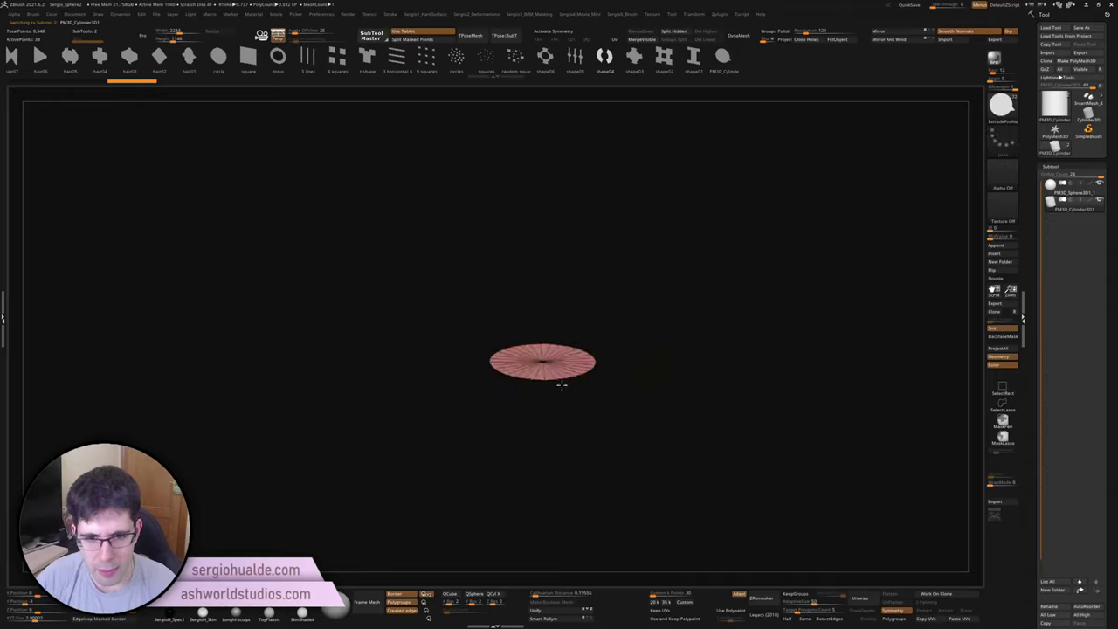
mouse_move(542, 413)
right_mouse_down("ctrl")
mouse_move(584, 326)
mouse_move(600, 364)
right_mouse_up("ctrl")
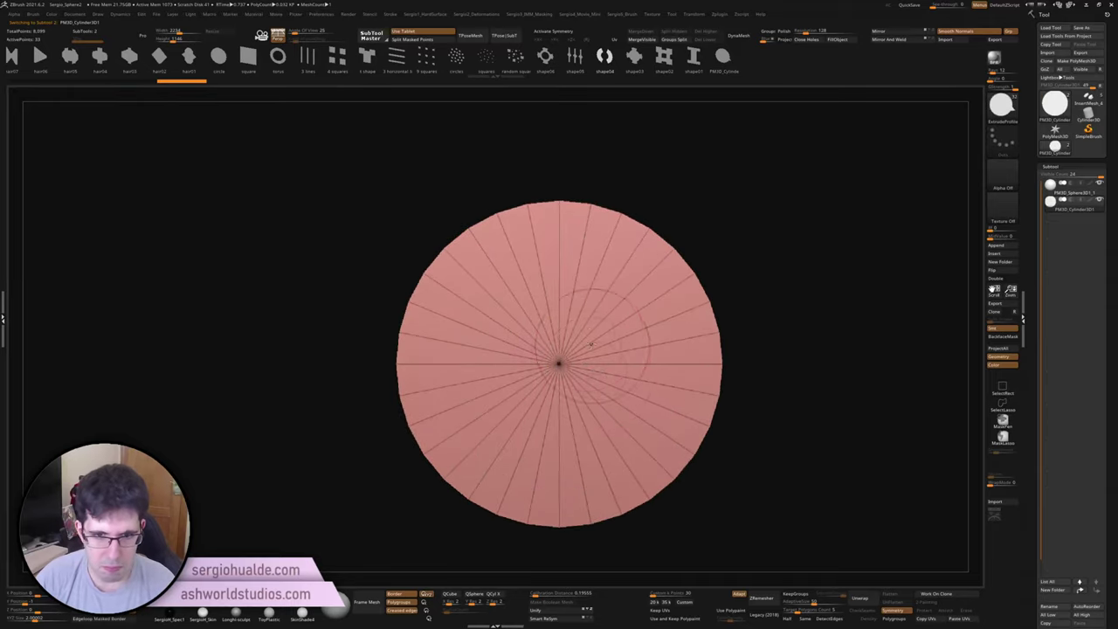
key("b")
key("z")
key("m")
key("space")
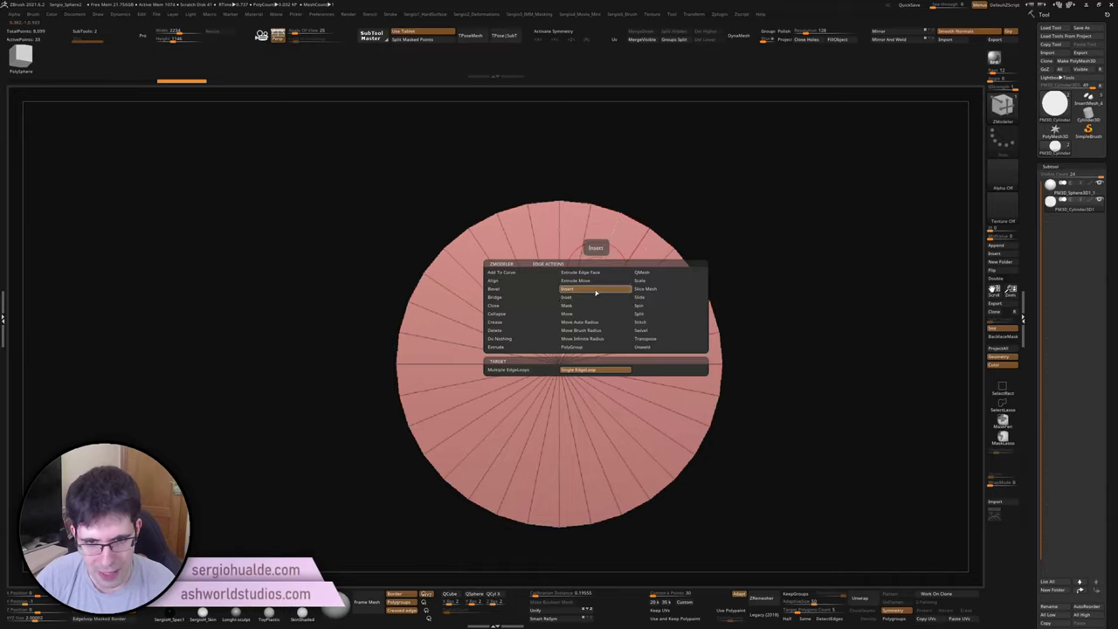
- Remove the extra loops, insert one loop near the disc centre, and hide the inner polygons
left_click(594, 280)
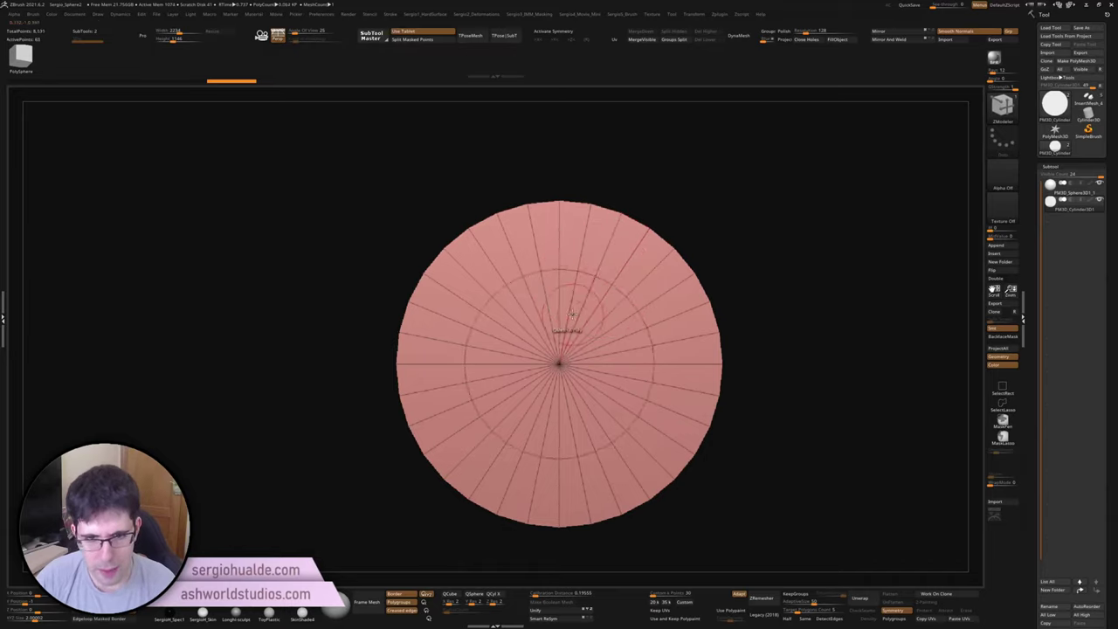
left_click(590, 319)
left_click(582, 329)
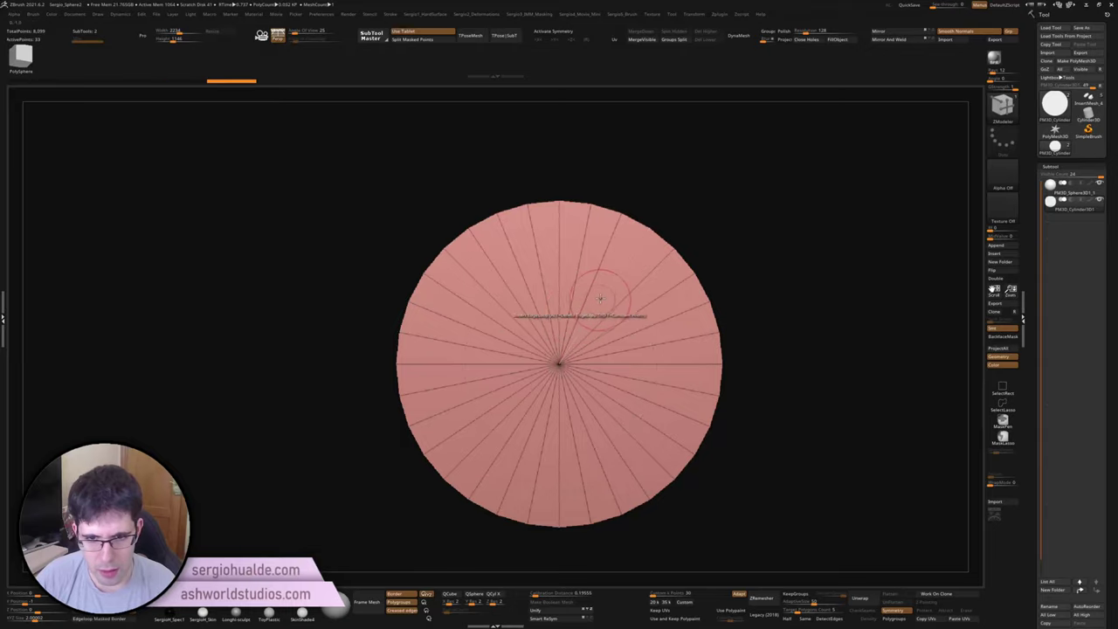
key("ctrl+shift")
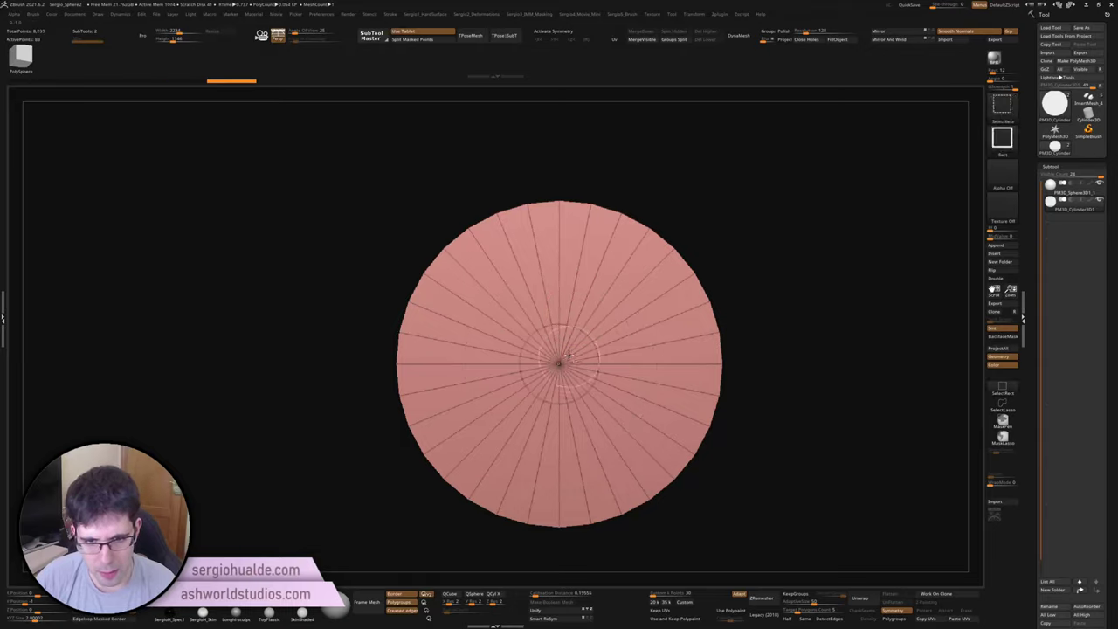
left_click_drag(566, 357, 548, 374)
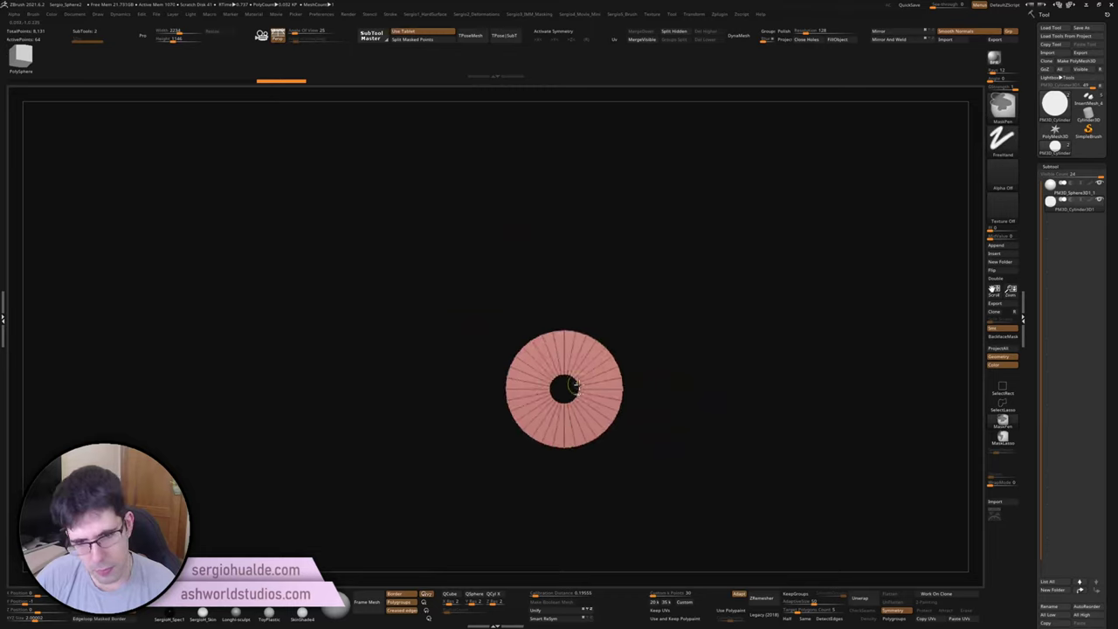
- With X symmetry on, mask and invert the top wedges, then move them up into two ear points
left_click_drag(552, 264, 626, 570, "alt")
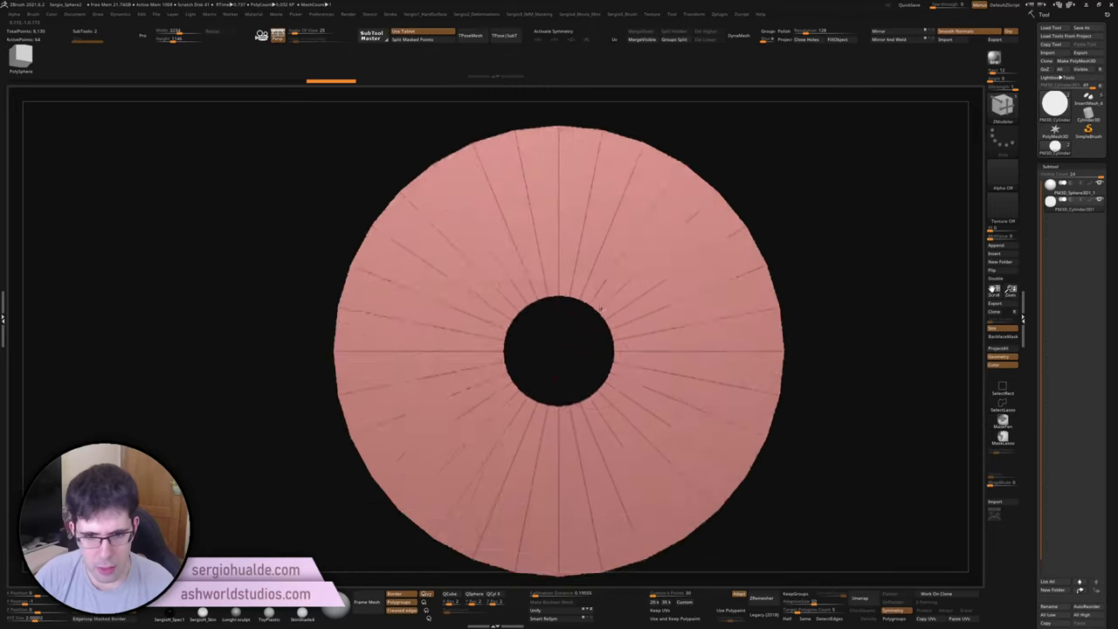
right_click_drag(577, 367, 702, 232)
key("x")
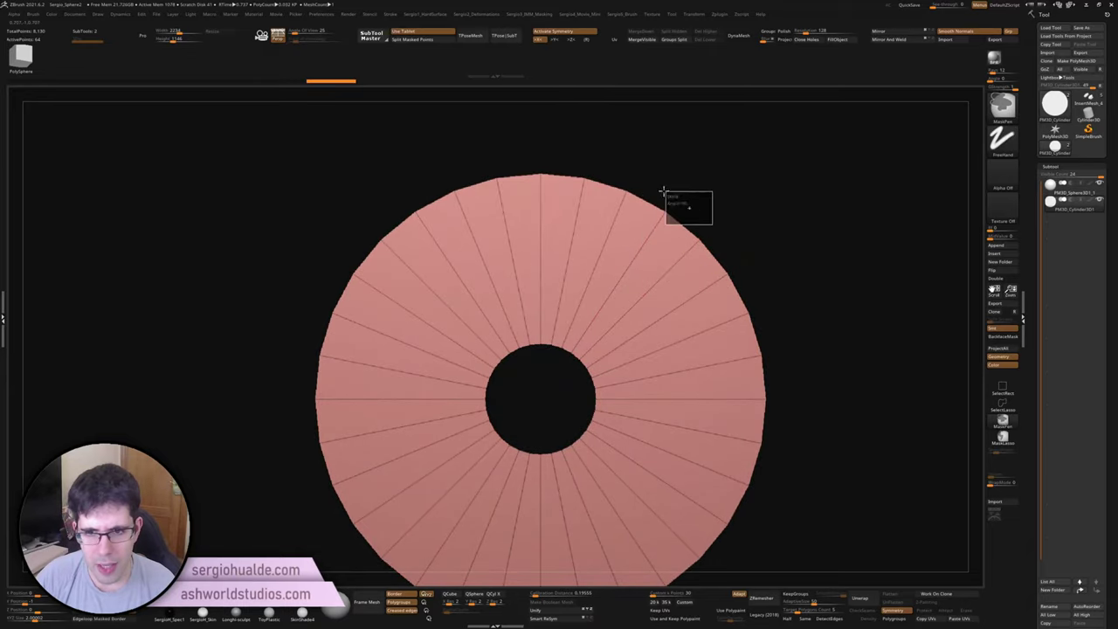
left_click_drag(712, 225, 651, 183, "ctrl")
key("ctrl+i")
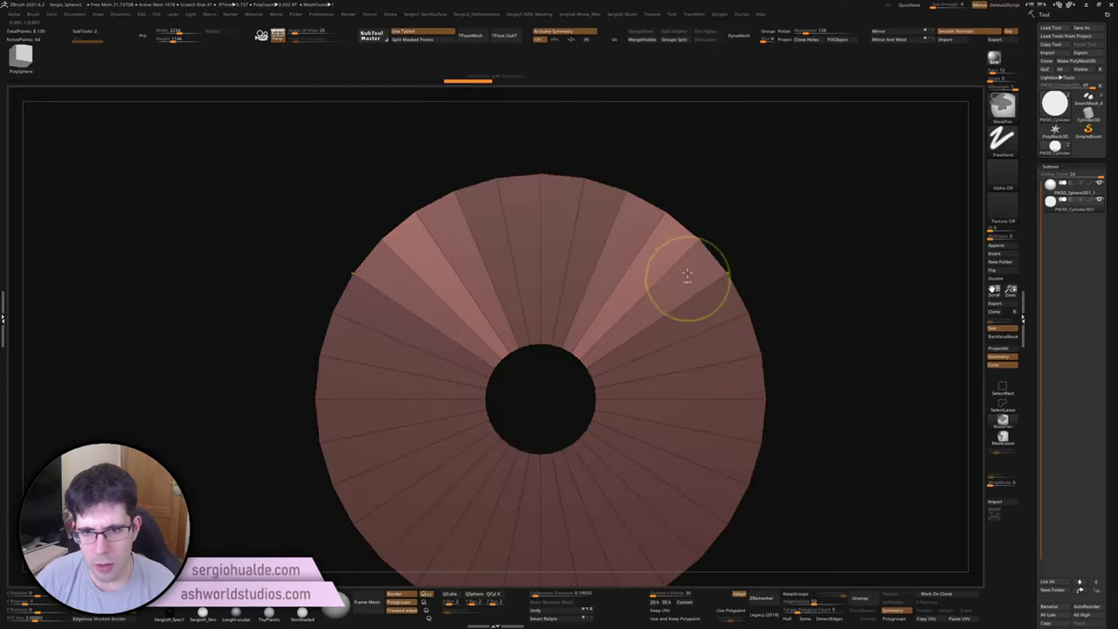
key("w")
left_click_drag(632, 301, 676, 260)
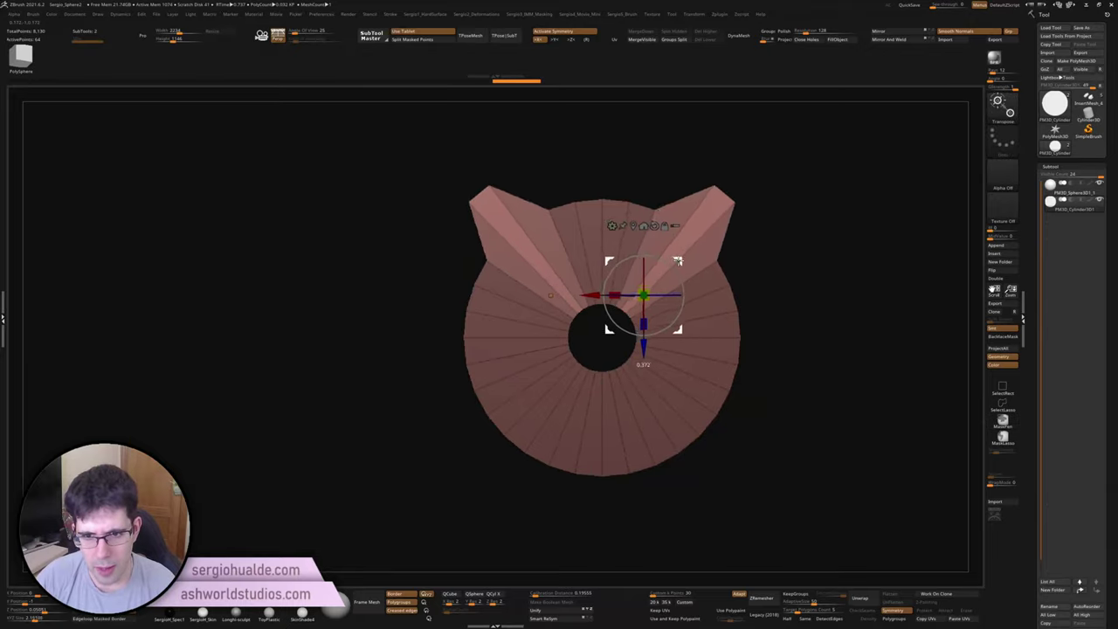
- Clear the ring's mask, hide a horizontal band of wedges, and return to ZModeler
key("q")
key("f")
left_click(756, 251, "ctrl")
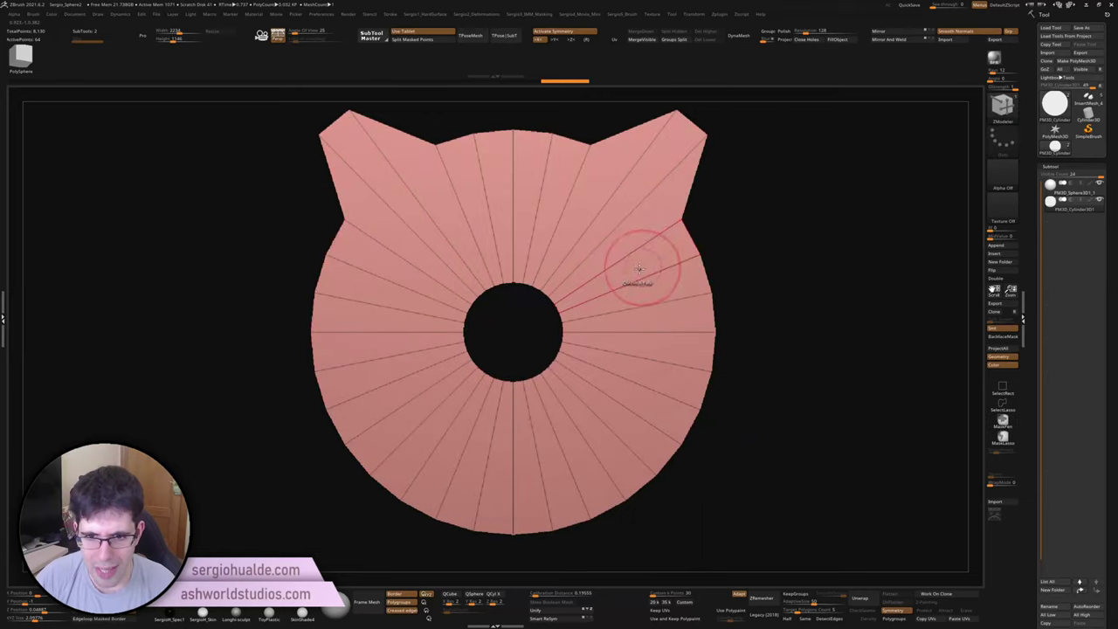
left_click_drag(612, 250, 688, 277, "ctrl+alt+shift")
key("b")
key("z")
key("m")
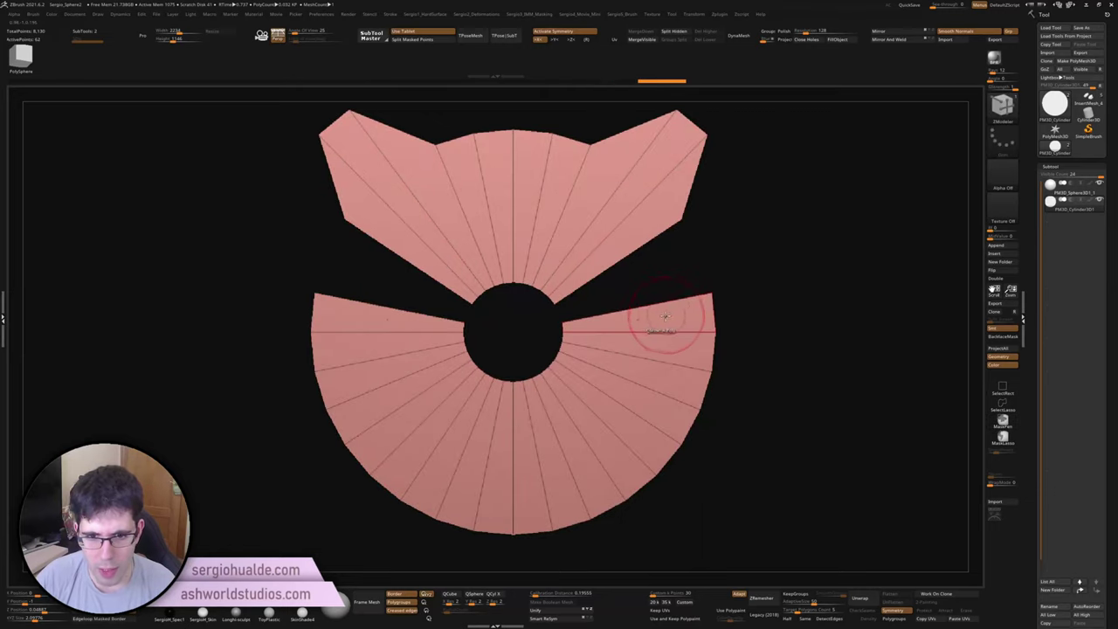
- Pull the middle bottom wedges down into a chin, then view face-on without Polyframe
mouse_move(622, 341)
left_mouse_down("alt")
mouse_move(655, 332)
mouse_move(616, 358)
mouse_move(535, 320)
left_mouse_up("alt")
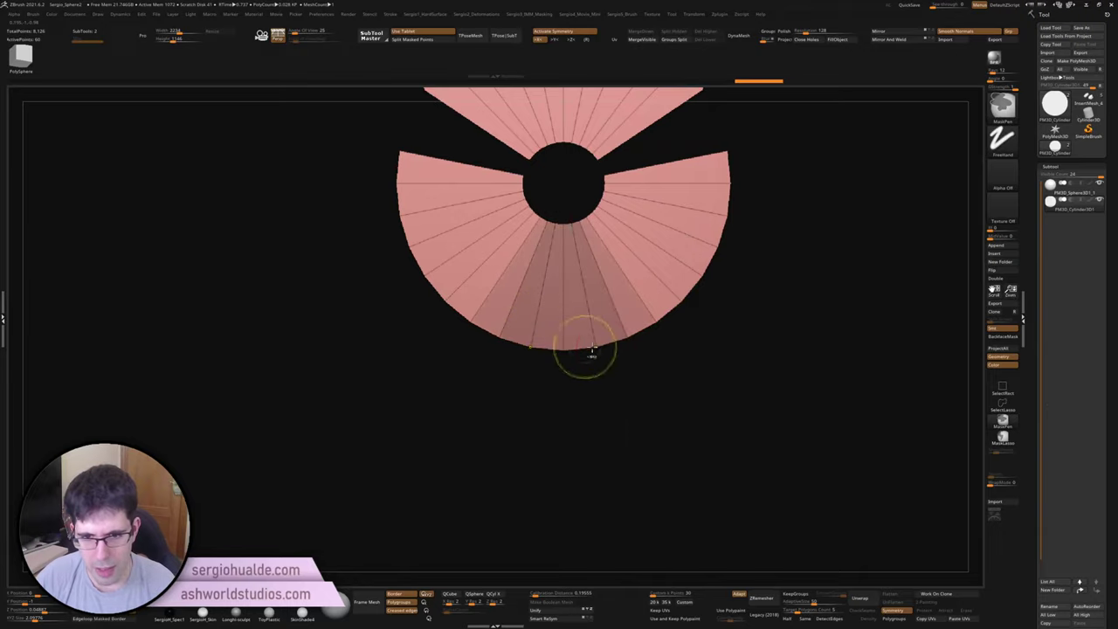
key("w")
left_click(563, 350, "alt")
left_click(635, 373, "ctrl")
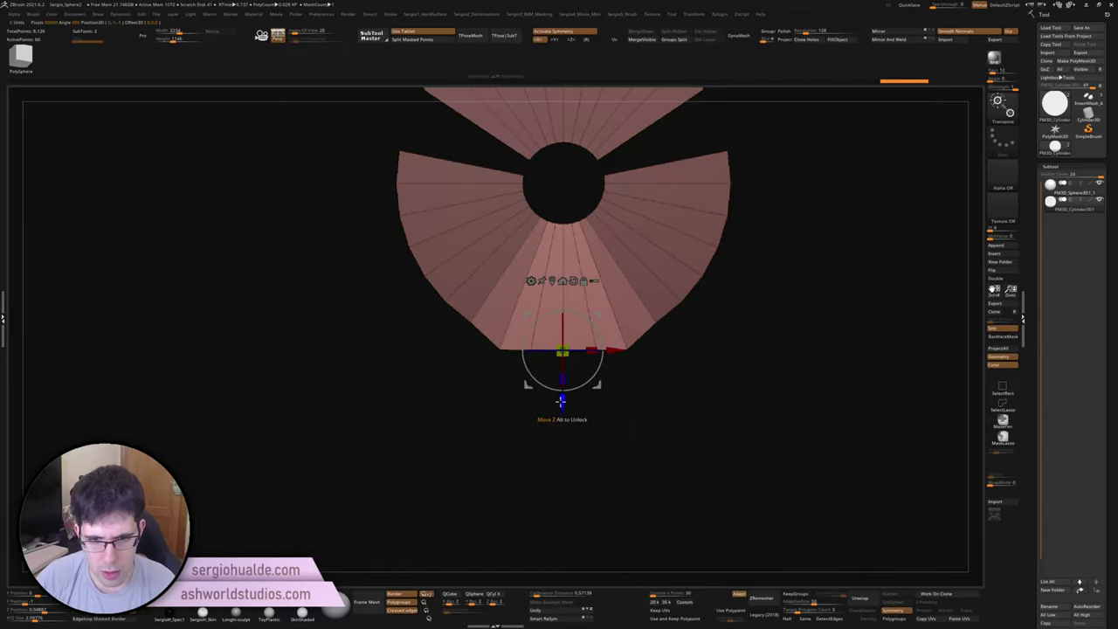
left_click_drag(561, 401, 562, 452)
key("q")
key("f")
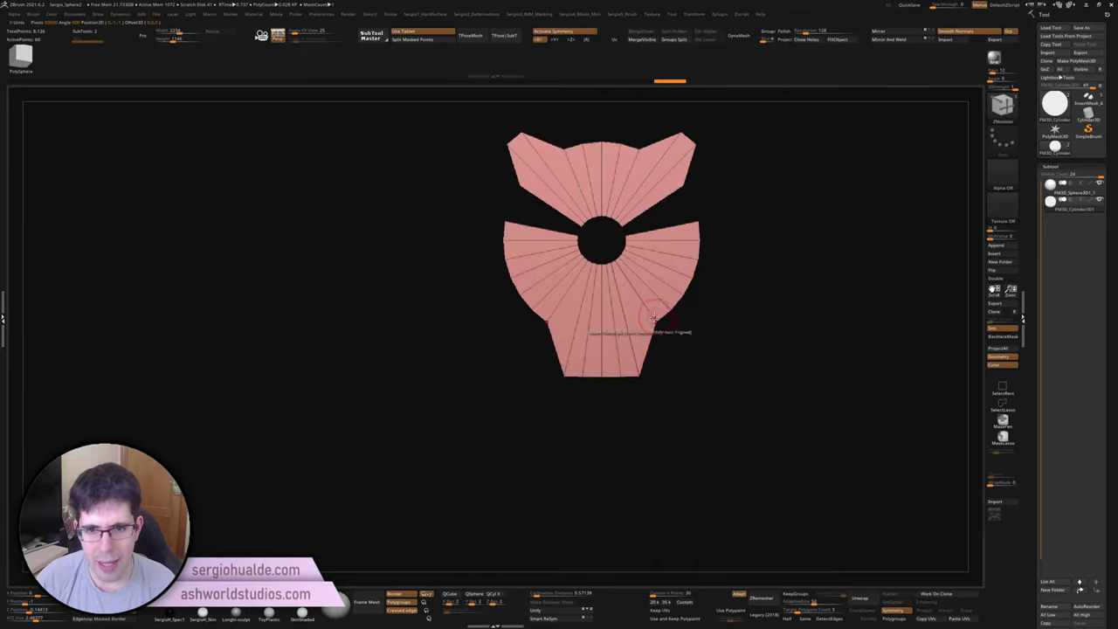
mouse_move(654, 316)
left_mouse_down()
mouse_move(569, 300)
mouse_move(599, 344)
left_mouse_up()
key("shift+f")
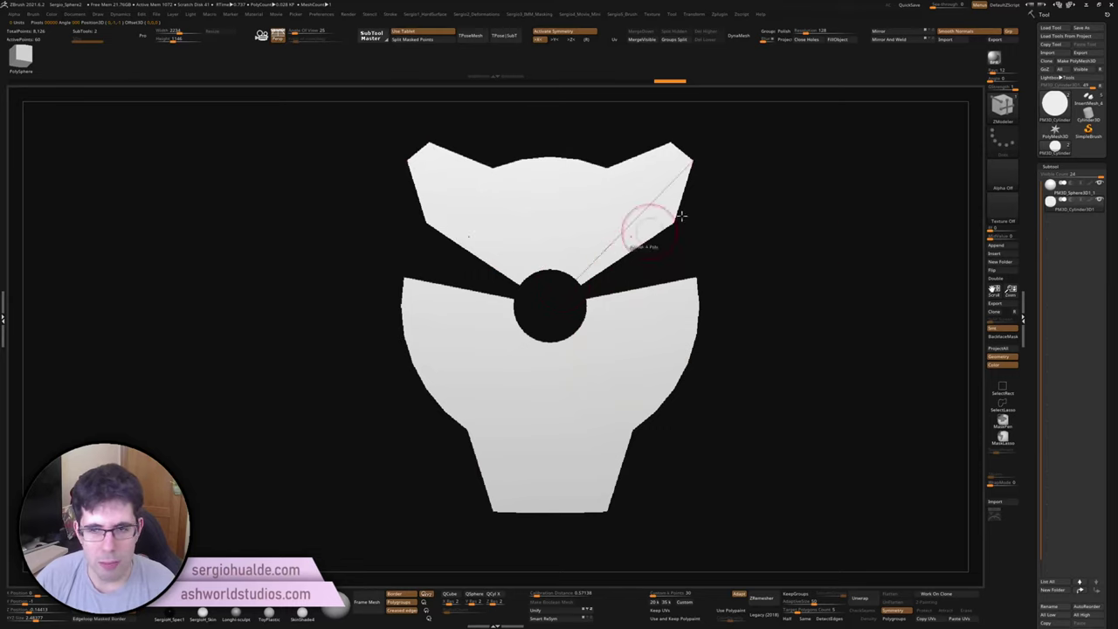
- Select ExtrudeProfile and append the cap profile to it via Create InsertMesh > Append
left_click(1003, 105)
left_click(710, 215)
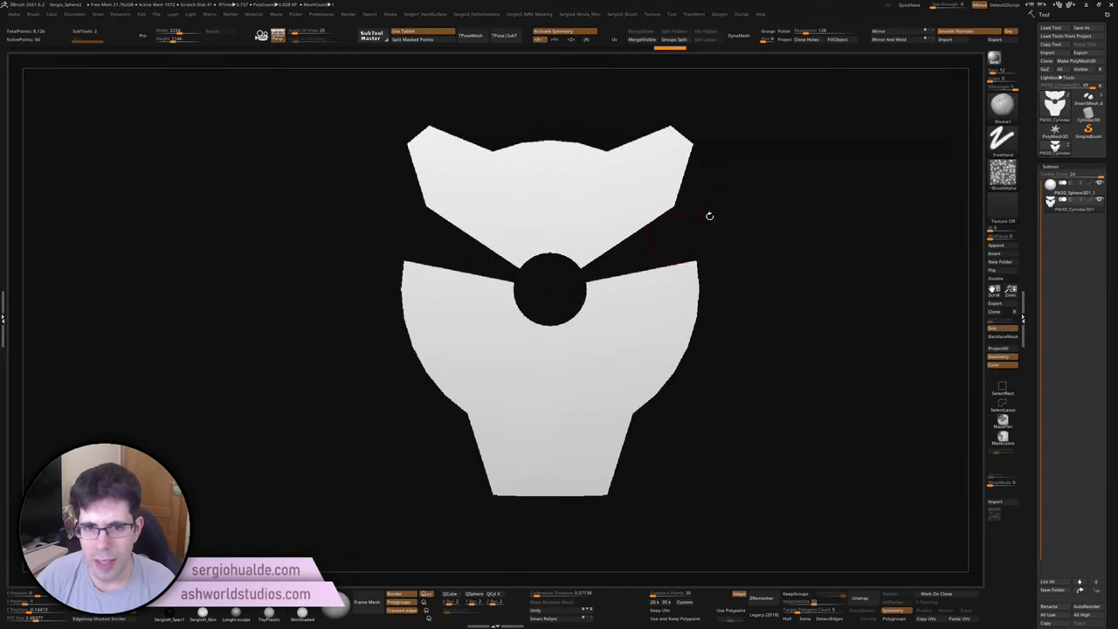
left_click(1003, 105)
key("e")
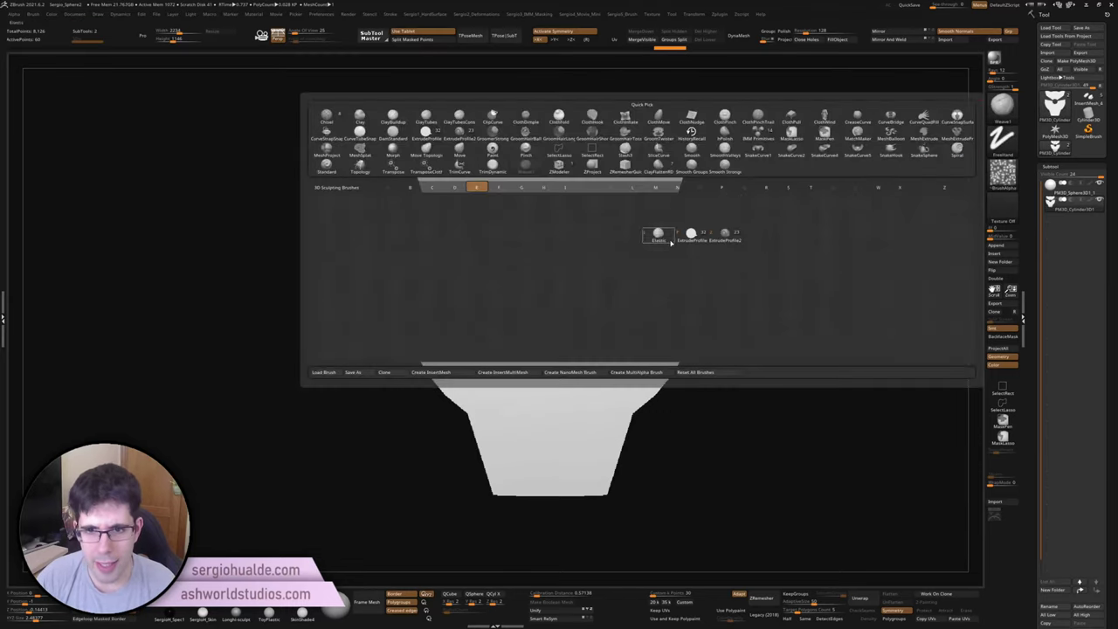
left_click(702, 243)
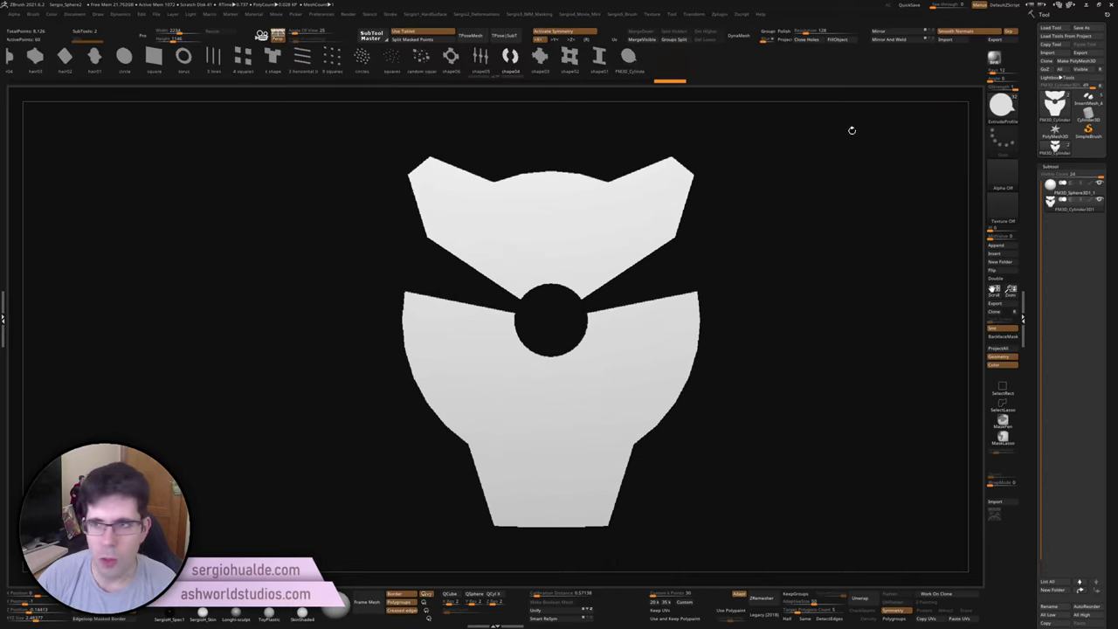
left_click(1003, 105)
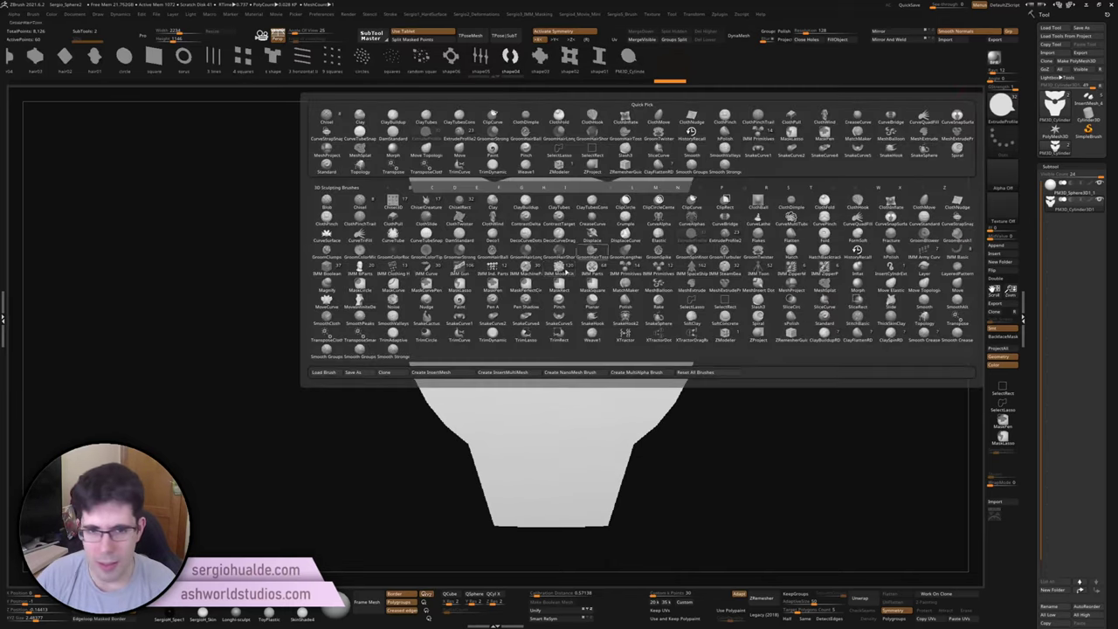
left_click(443, 374)
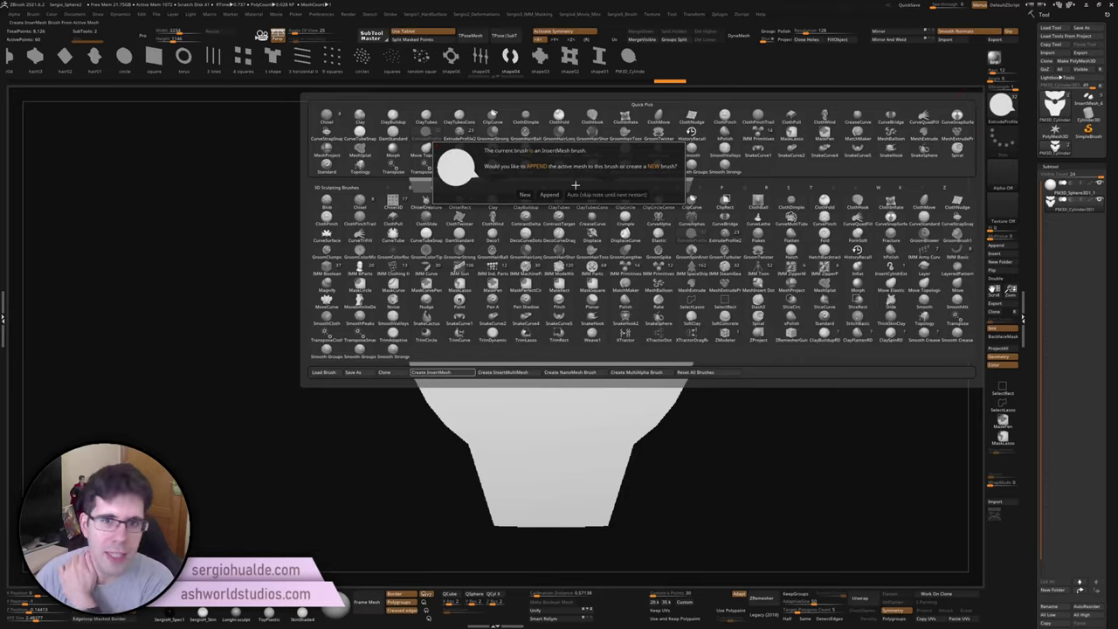
left_click(549, 194)
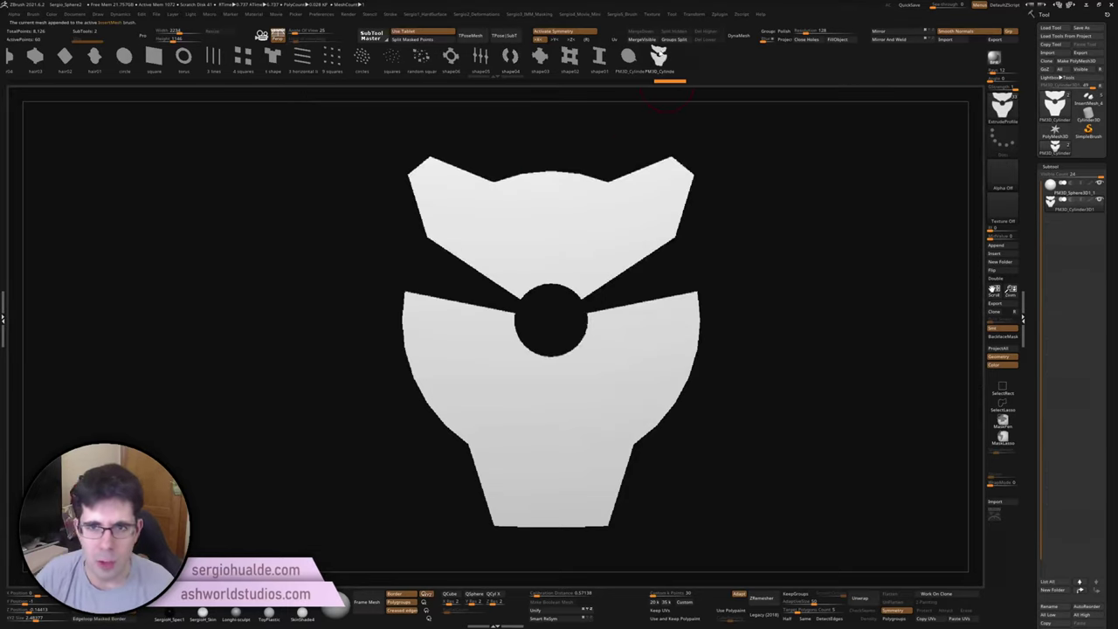
- Select the sphere subtool and draw a curved strand off it with the new profile
left_click_drag(673, 236, 693, 276)
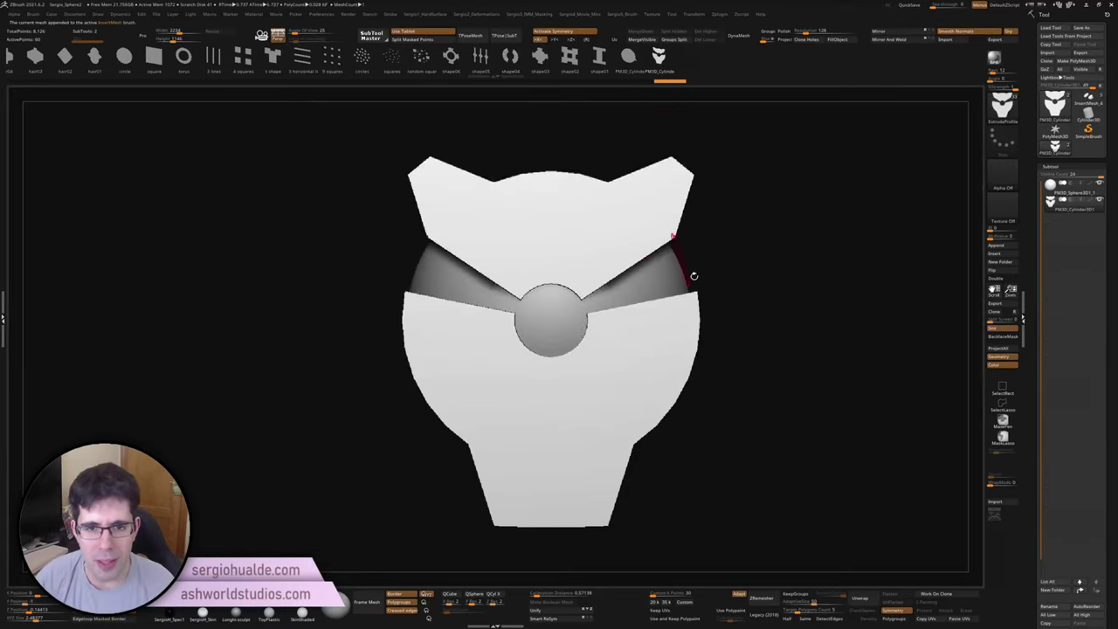
left_click(1062, 187)
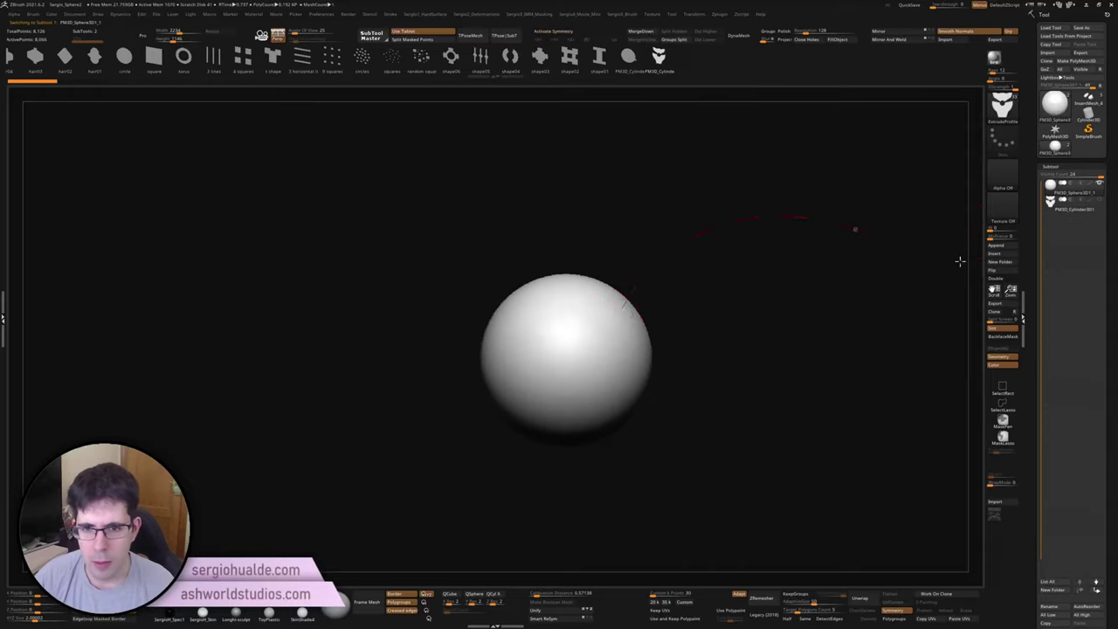
left_click_drag(961, 260, 970, 262)
scroll(681, 314, "up", 4)
scroll(667, 349, "up", 3)
scroll(659, 357, "up", 3)
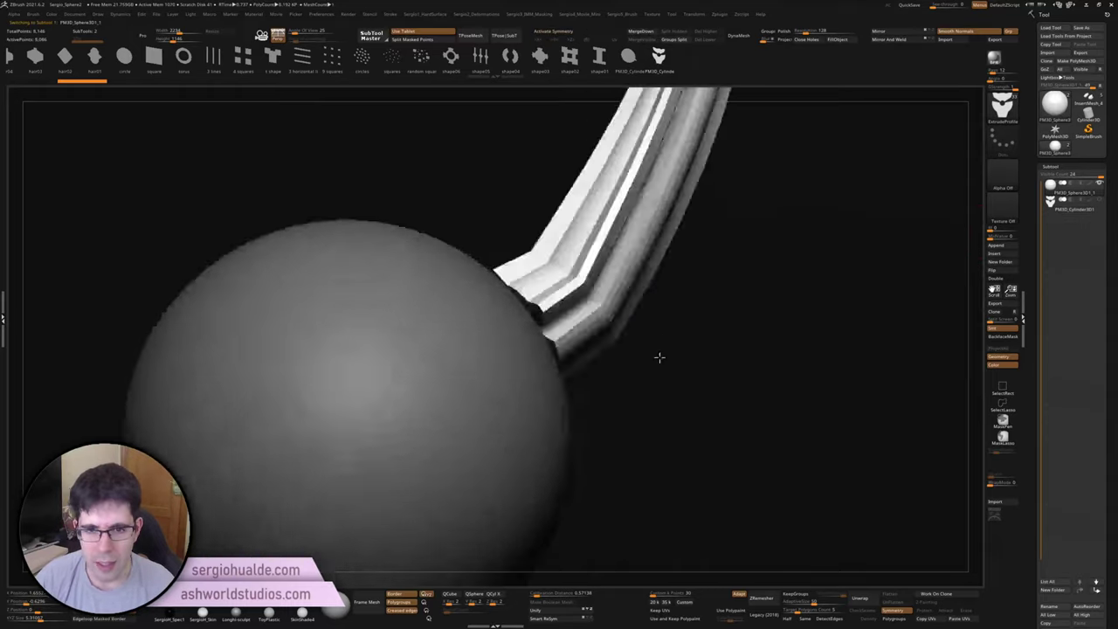
scroll(660, 358, "down", 3)
mouse_move(659, 357)
left_mouse_down()
mouse_move(673, 277)
mouse_move(681, 357)
left_mouse_up()
scroll(674, 277, "down", 3)
scroll(682, 358, "down", 3)
- Undo and redo the strand, then orbit to check where it meets the sphere
key("ctrl+z")
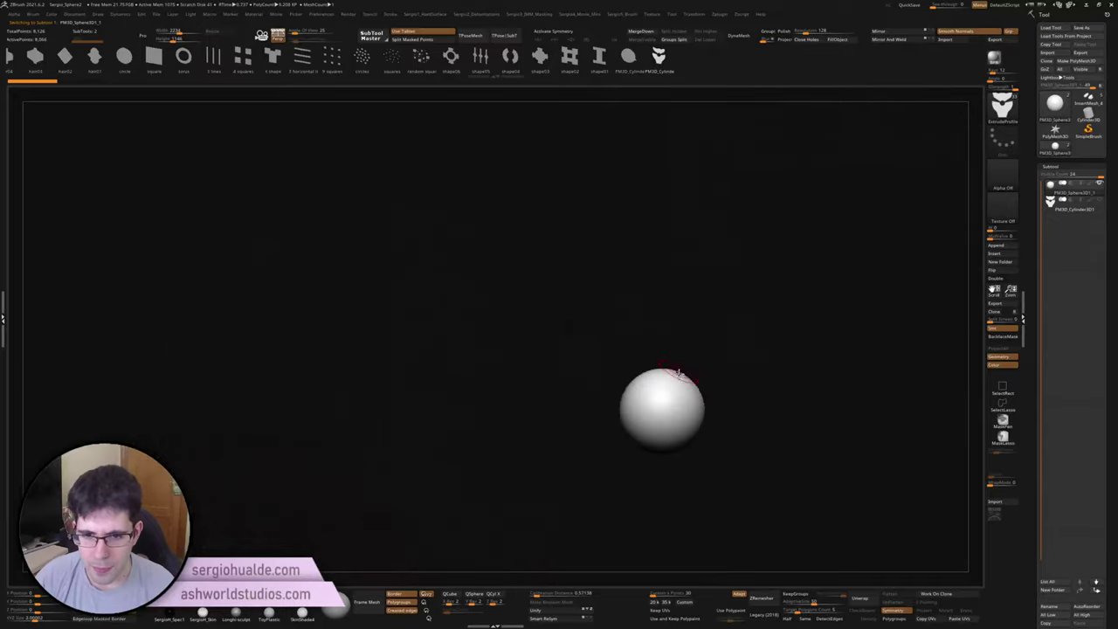
key("ctrl+shift+z")
scroll(786, 306, "up", 3)
mouse_move(787, 306)
left_mouse_down()
mouse_move(689, 420)
mouse_move(635, 345)
mouse_move(618, 468)
mouse_move(625, 378)
left_mouse_up()
scroll(636, 345, "up", 3)
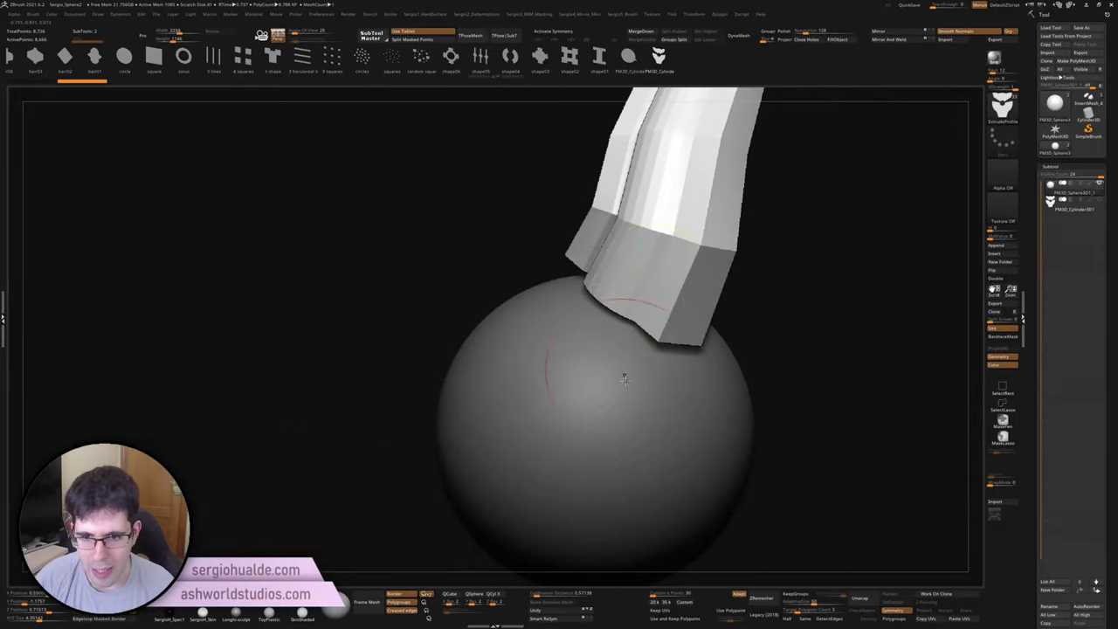
left_click_drag(742, 228, 748, 151)
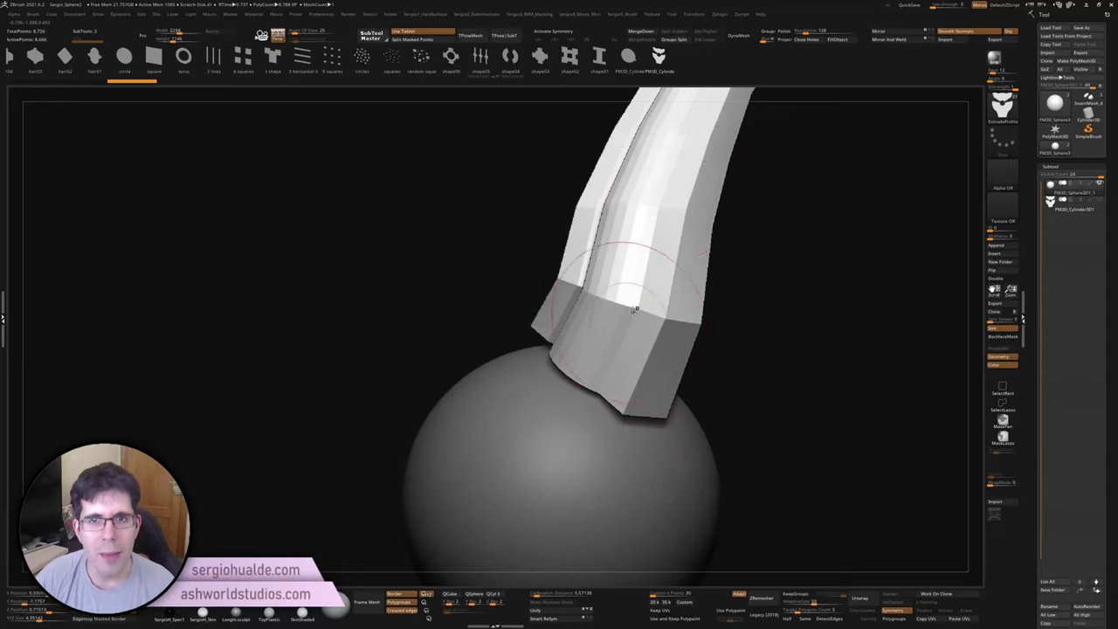
- Use Split Unmasked Points to split the strand off the sphere, then select the new PM3D_Sphere3D1_2 subtool
left_click_drag(1031, 215, 1032, 147)
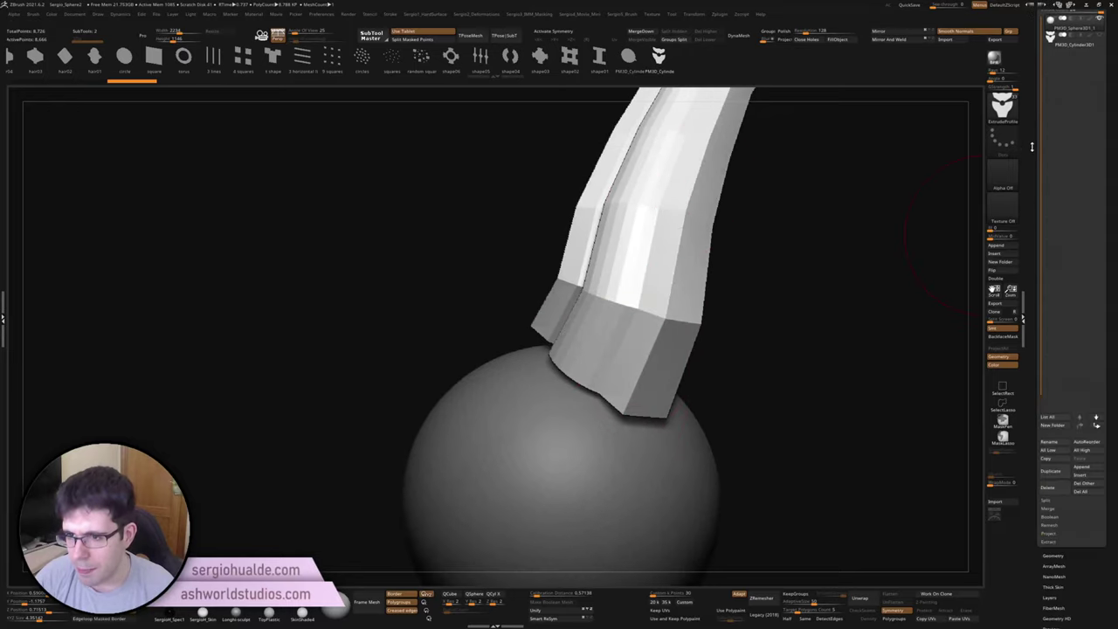
left_click(1048, 502)
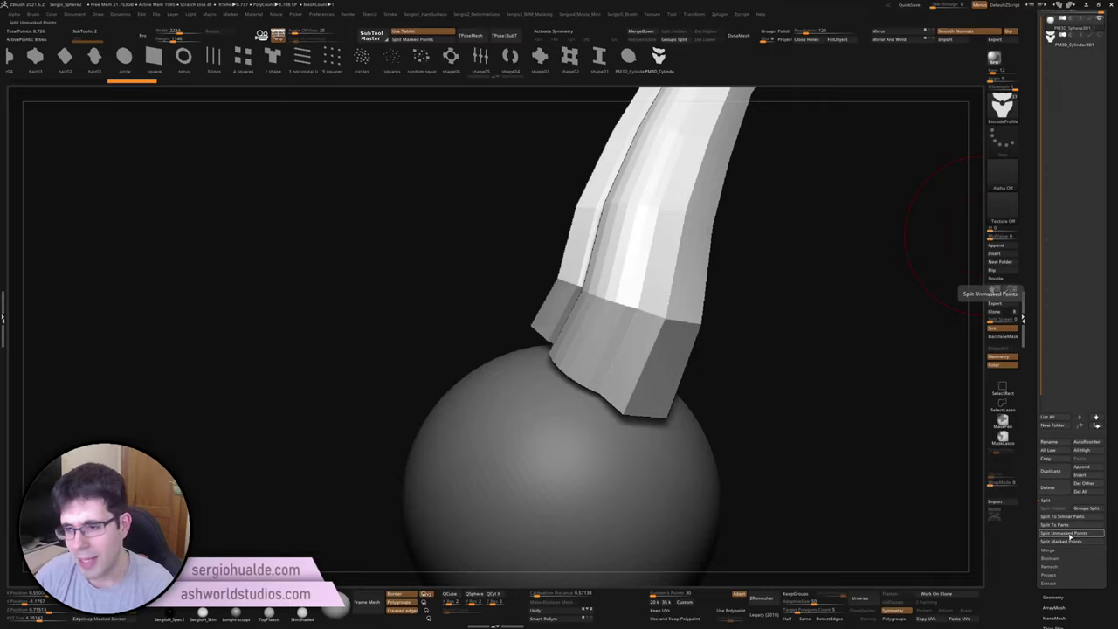
left_click(1069, 534)
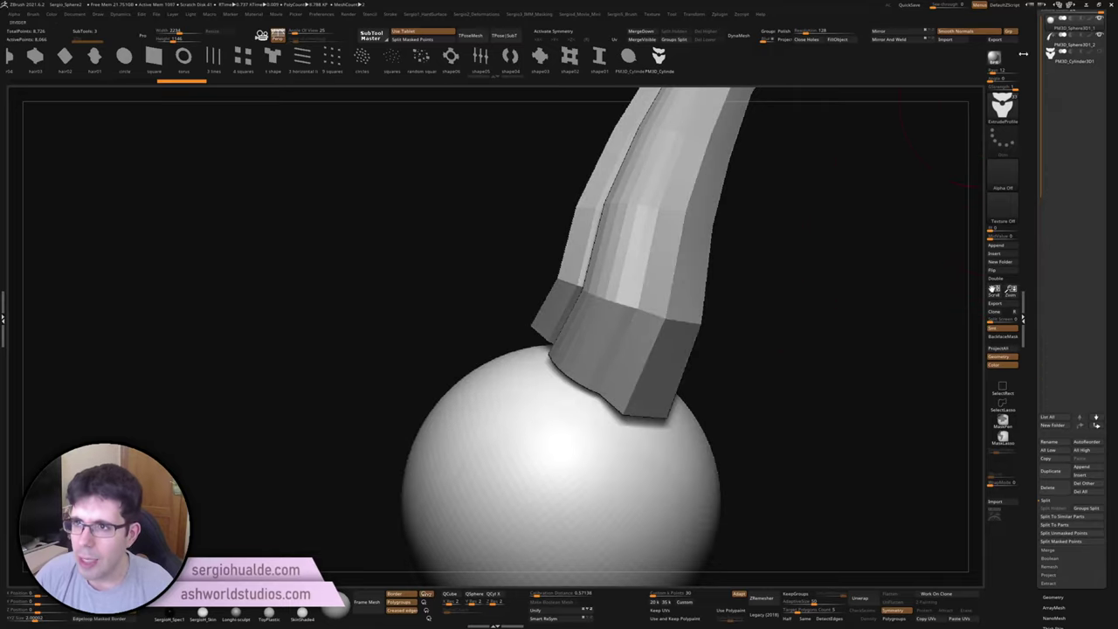
left_click(1058, 50)
scroll(1068, 131, "up", 5)
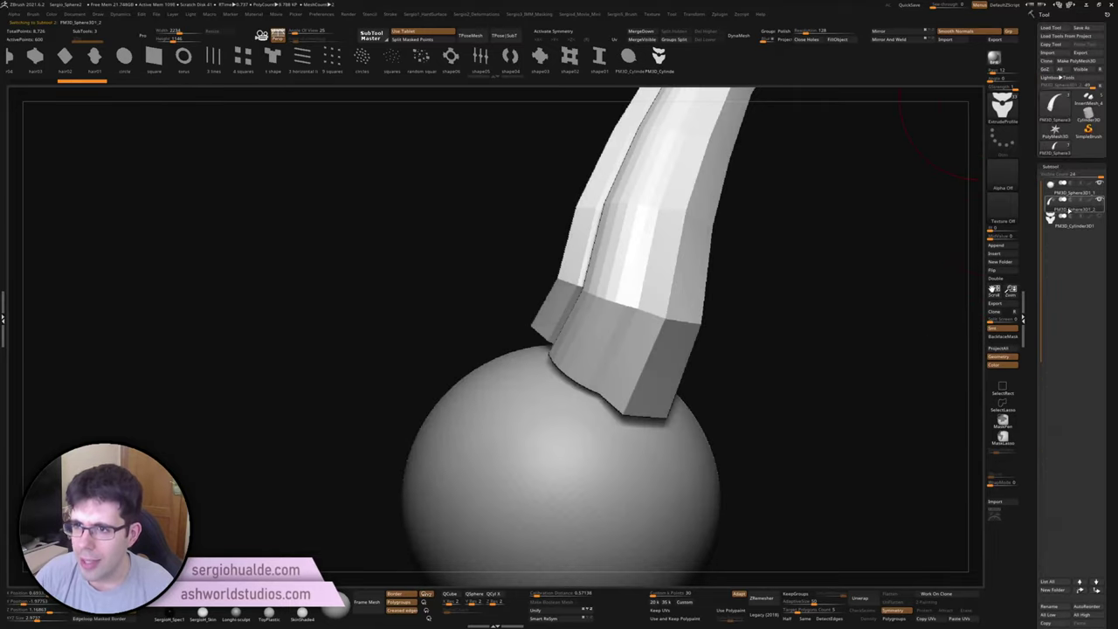
mouse_move(722, 300)
left_mouse_down()
mouse_move(603, 283)
mouse_move(554, 359)
mouse_move(624, 311)
mouse_move(662, 350)
mouse_move(697, 292)
left_mouse_up()
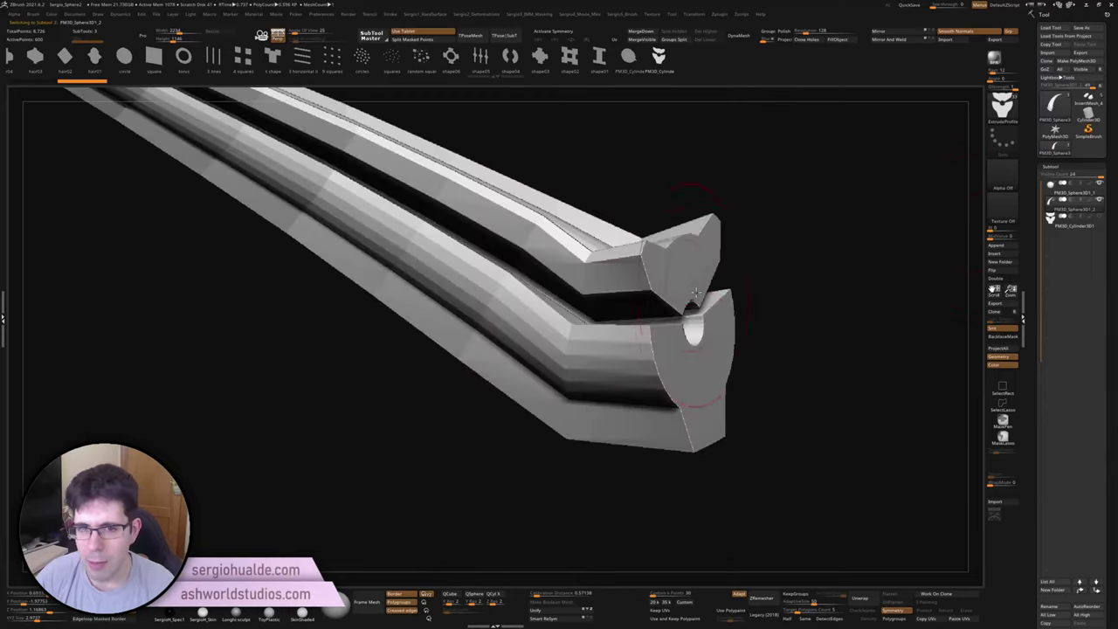
- Subdivide the separated strand twice with Ctrl+D, reaching 38,148 active points
key("space")
left_click(690, 287)
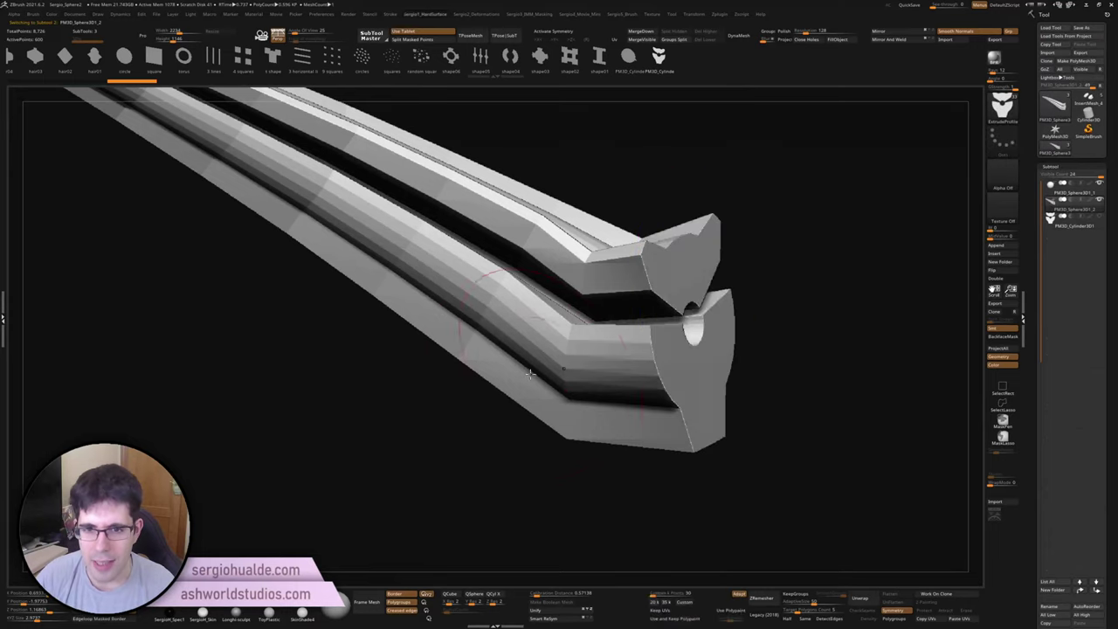
key("ctrl+d")
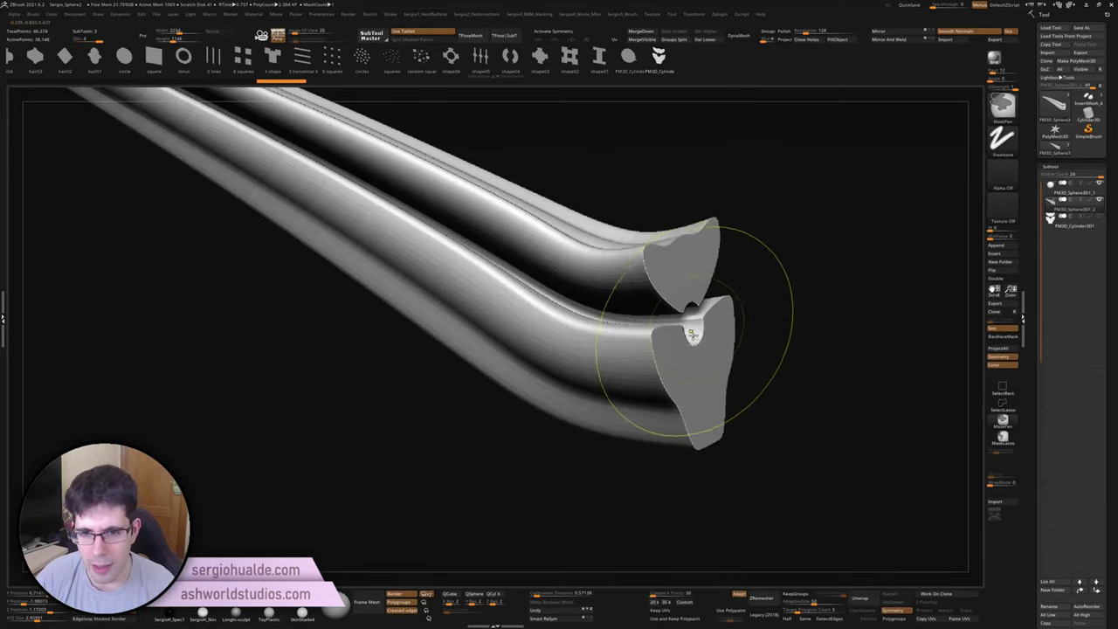
key("ctrl+d")
mouse_move(524, 262)
left_mouse_down()
mouse_move(697, 373)
mouse_move(679, 227)
mouse_move(652, 387)
mouse_move(684, 404)
mouse_move(668, 443)
mouse_move(713, 415)
mouse_move(736, 337)
left_mouse_up()
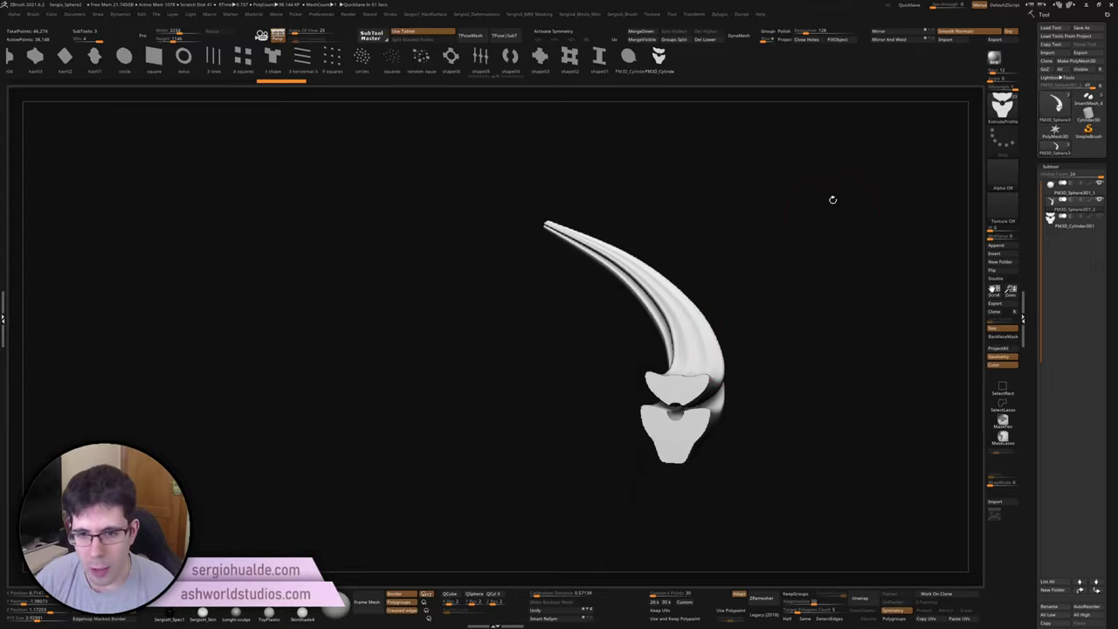
left_click_drag(833, 199, 793, 237)
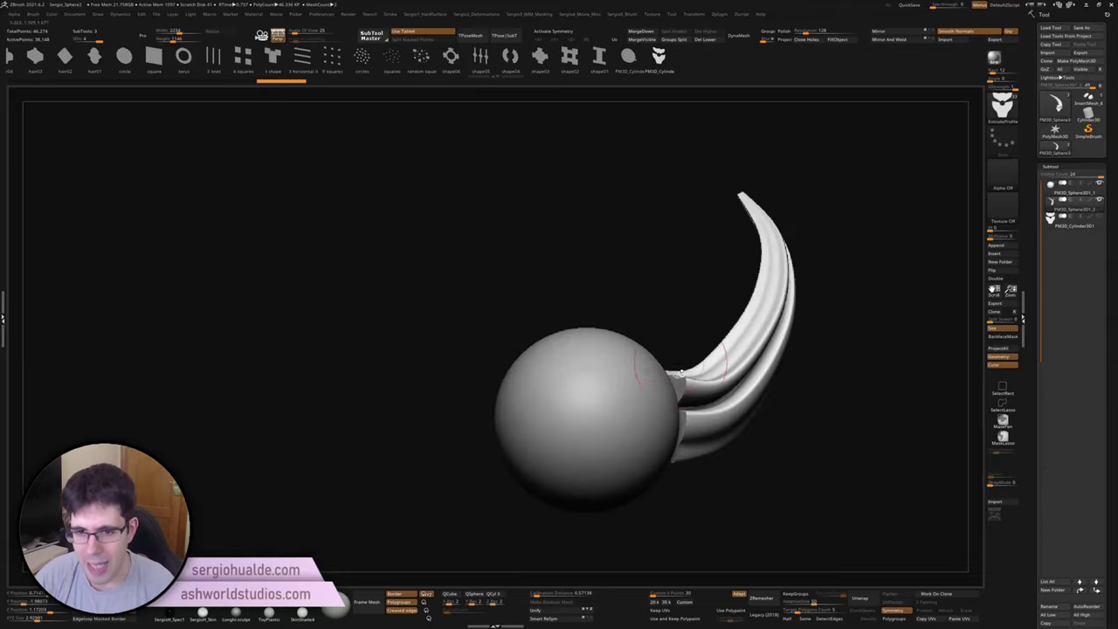
mouse_move(681, 373)
left_mouse_down()
mouse_move(733, 308)
mouse_move(680, 375)
mouse_move(648, 396)
mouse_move(655, 390)
left_mouse_up()
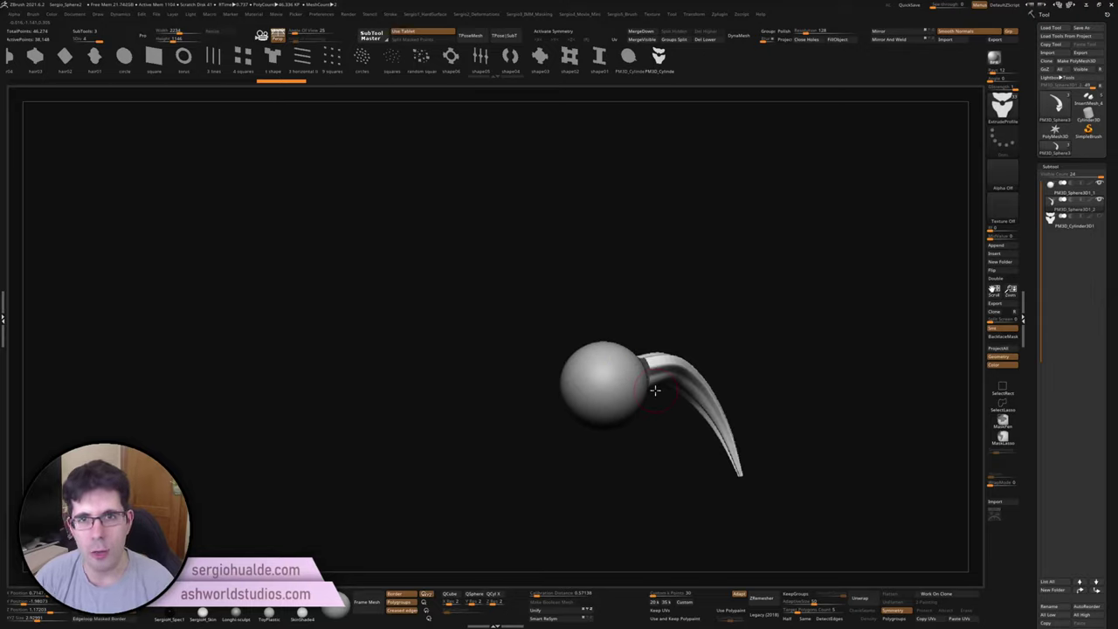